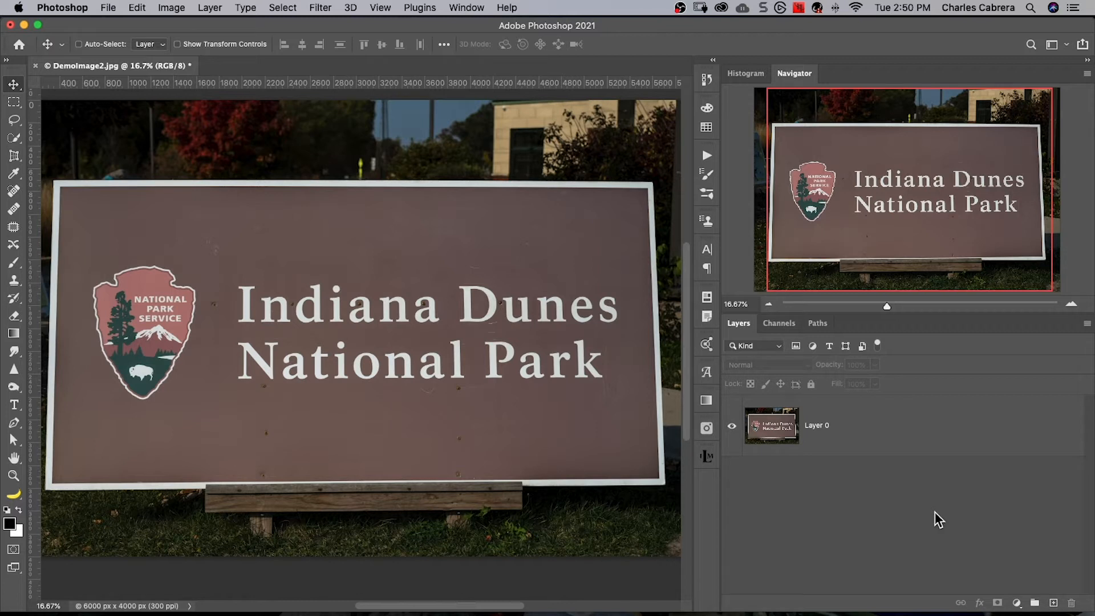
- Run Match Font on Layer 0 with the selection box fitted around the "National Park" line and apply Athelas Bold
{"action": "left_click", "coordinate": [886, 433]}
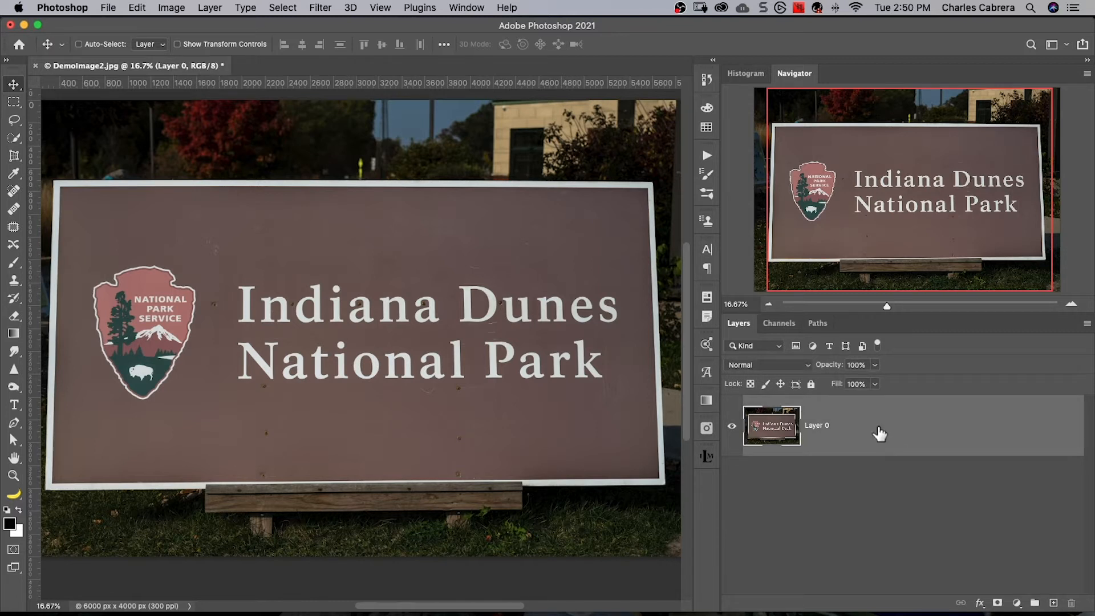
{"action": "left_click", "coordinate": [245, 7]}
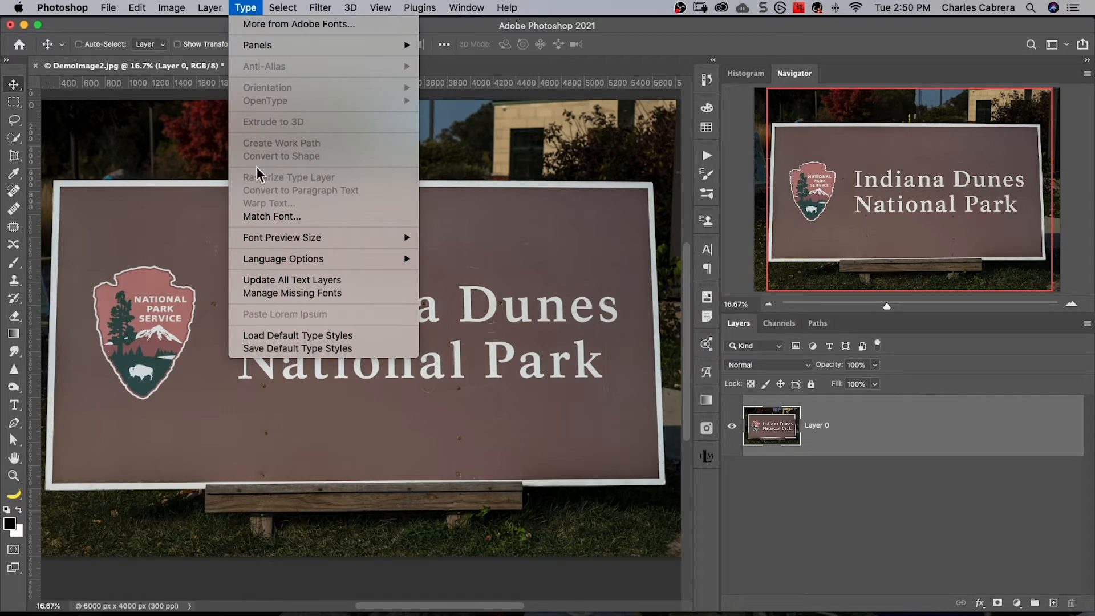
{"action": "left_click", "coordinate": [247, 218]}
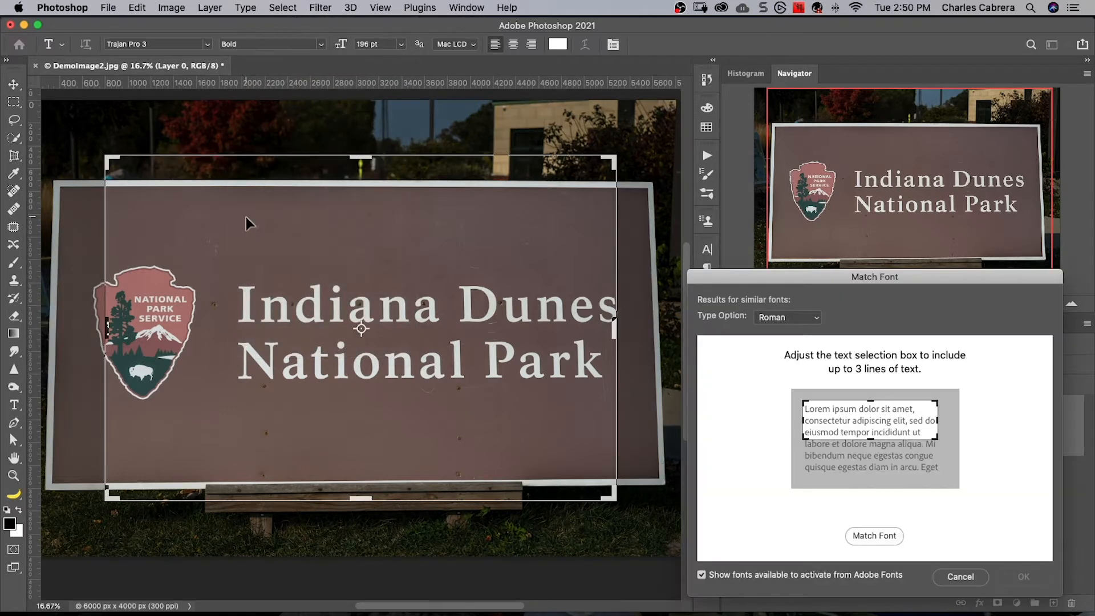
{"action": "left_click_drag", "start_coordinate": [361, 500], "coordinate": [371, 381]}
{"action": "left_click_drag", "start_coordinate": [361, 156], "coordinate": [361, 336]}
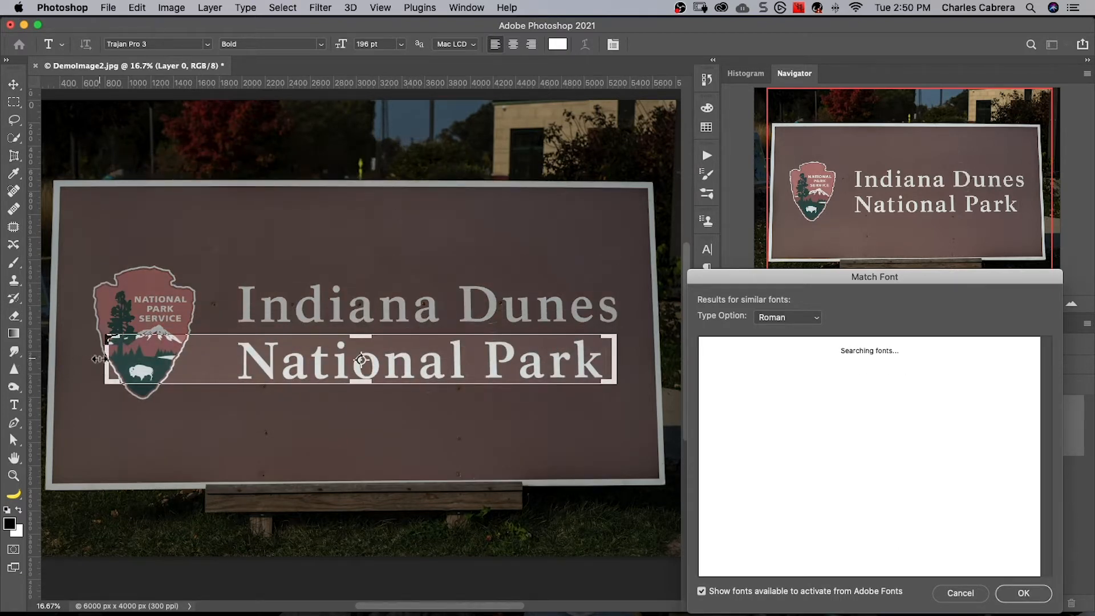
{"action": "left_click_drag", "start_coordinate": [107, 356], "coordinate": [228, 356]}
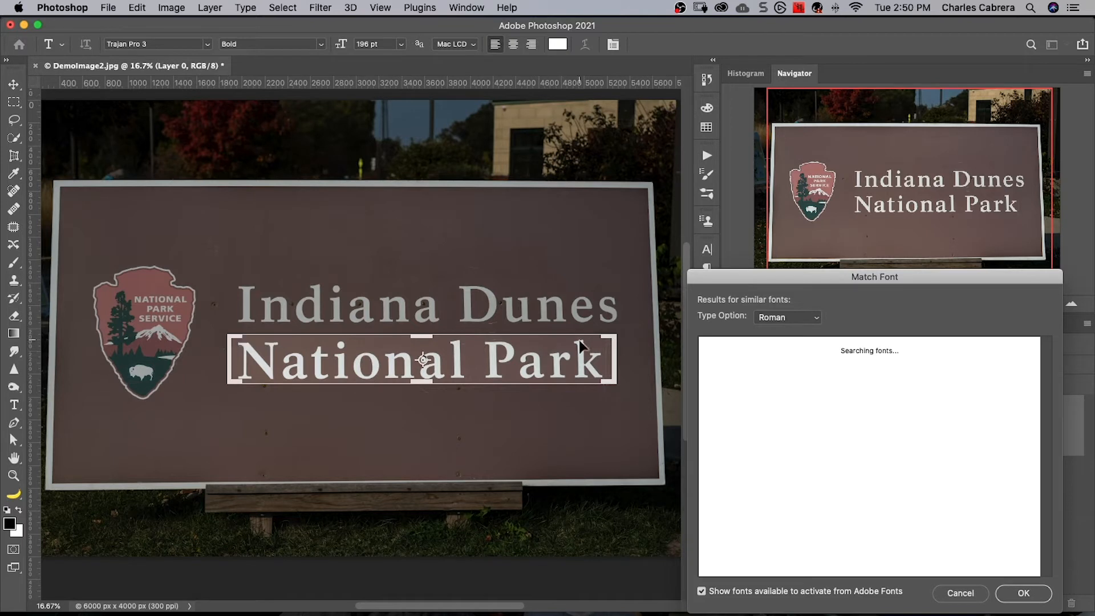
{"action": "left_click_drag", "start_coordinate": [614, 361], "coordinate": [611, 360]}
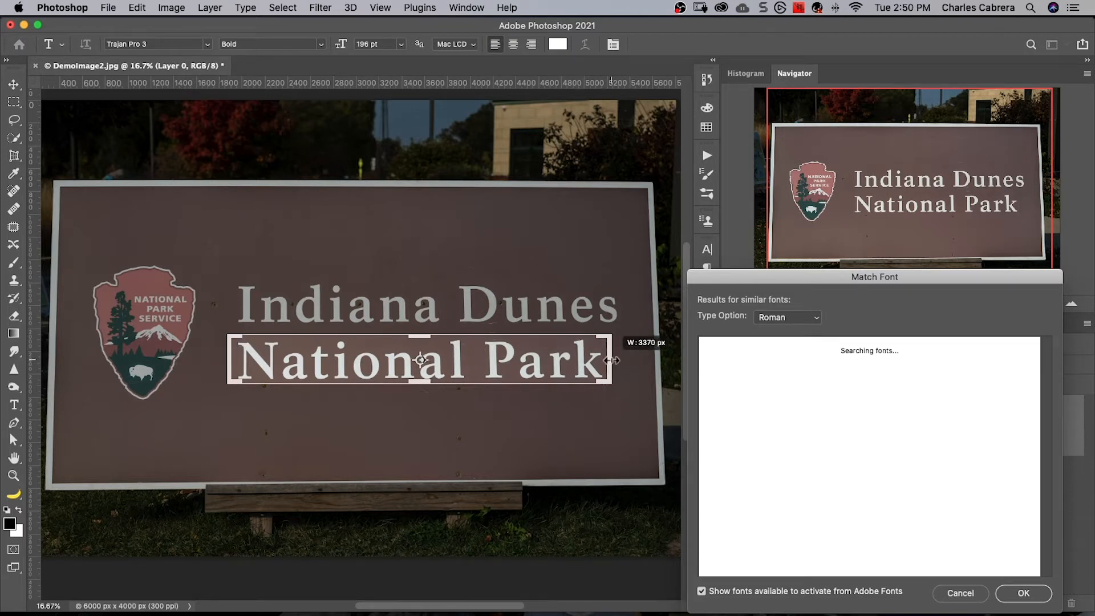
{"action": "left_click_drag", "start_coordinate": [420, 336], "coordinate": [420, 339]}
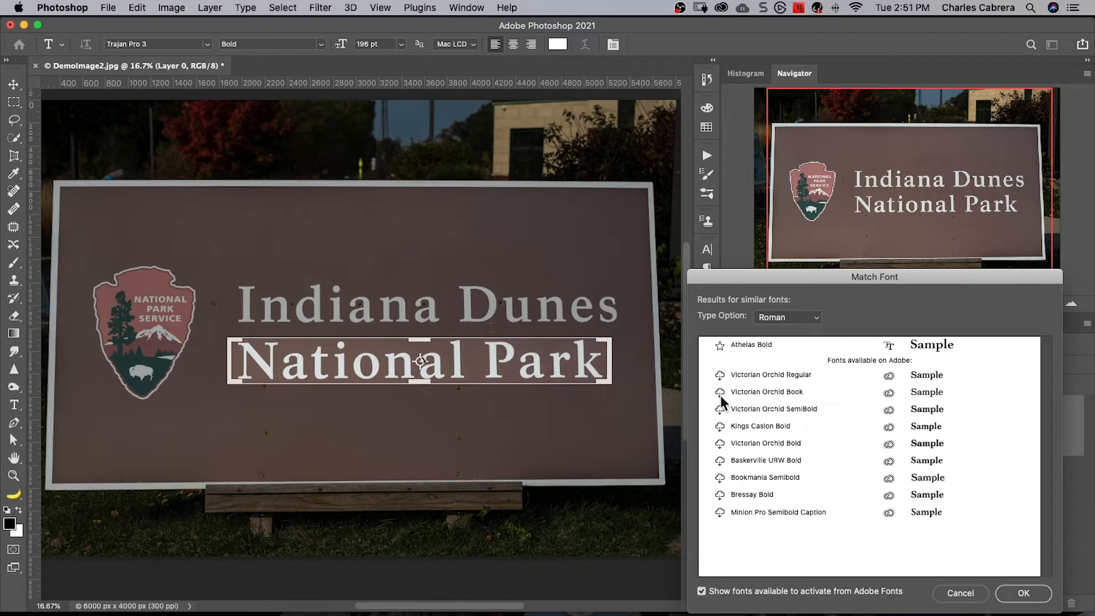
{"action": "left_click", "coordinate": [761, 347]}
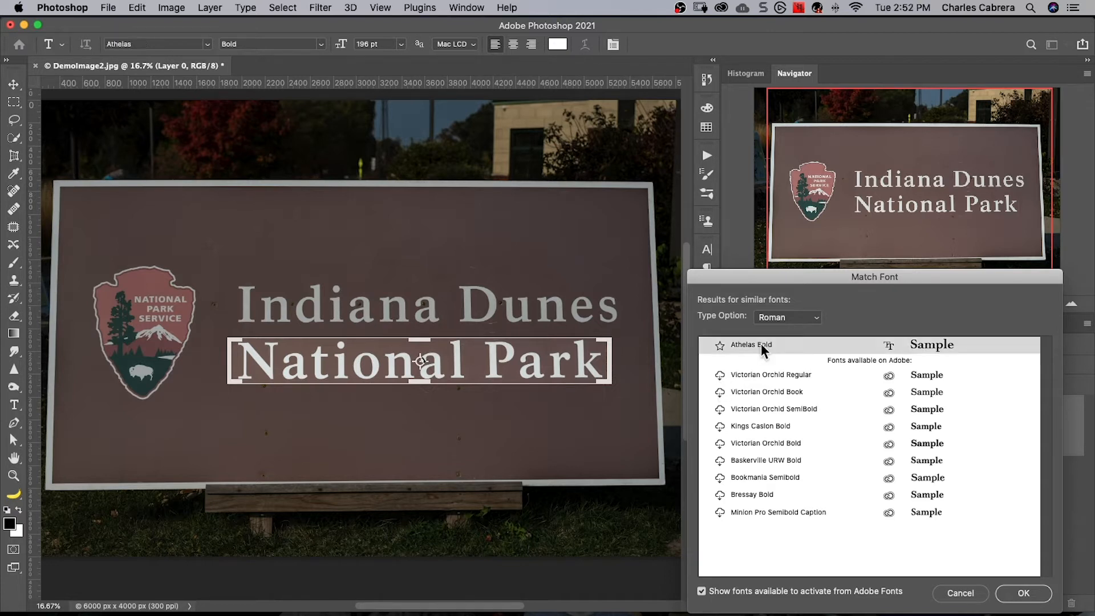
{"action": "left_click", "coordinate": [1029, 595]}
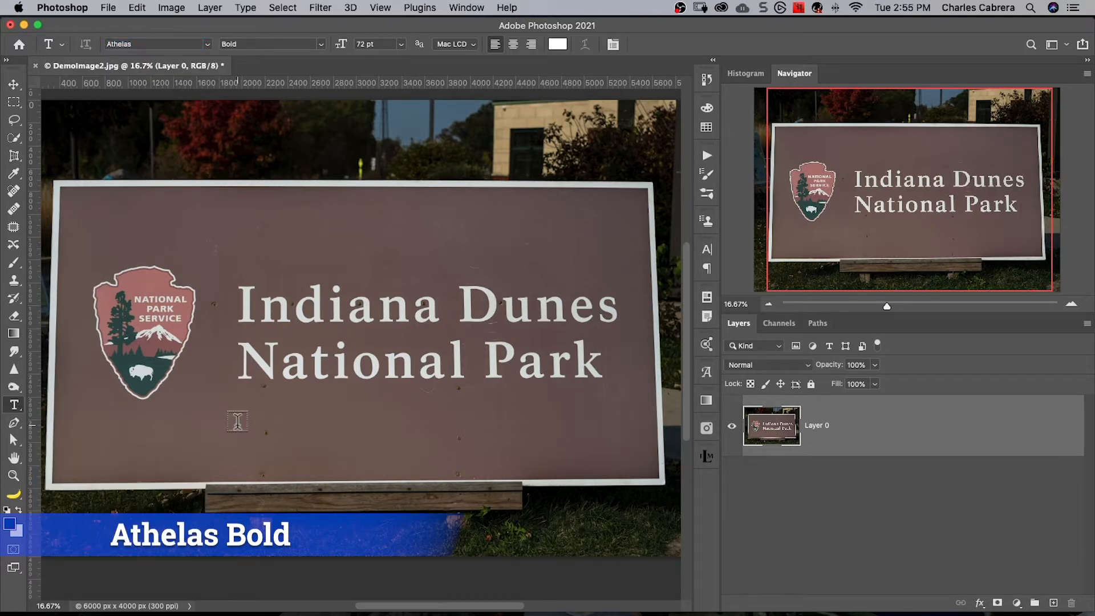
- Add the text "National Park" below the sign's lettering and enlarge it to 133 pt
{"action": "left_click", "coordinate": [237, 422]}
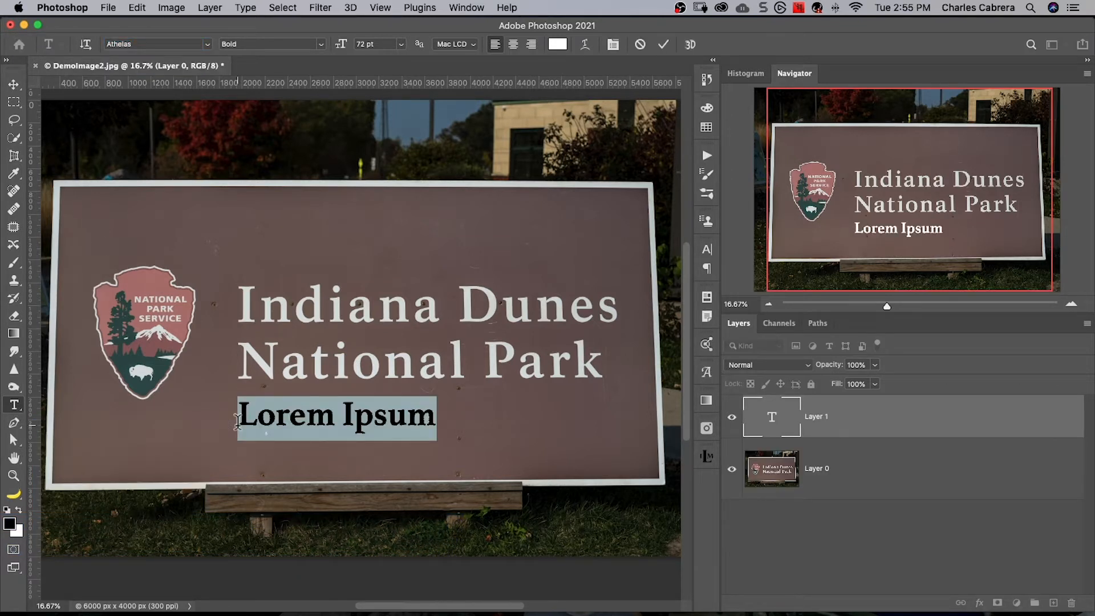
{"action": "type", "text": "National "}
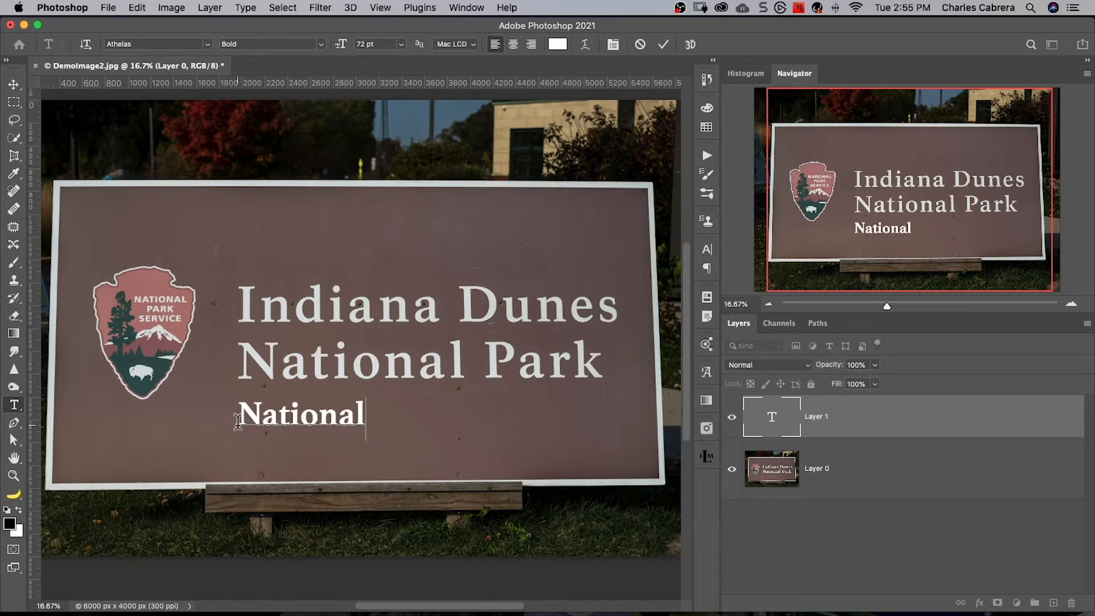
{"action": "type", "text": "Park"}
{"action": "left_click", "coordinate": [662, 44]}
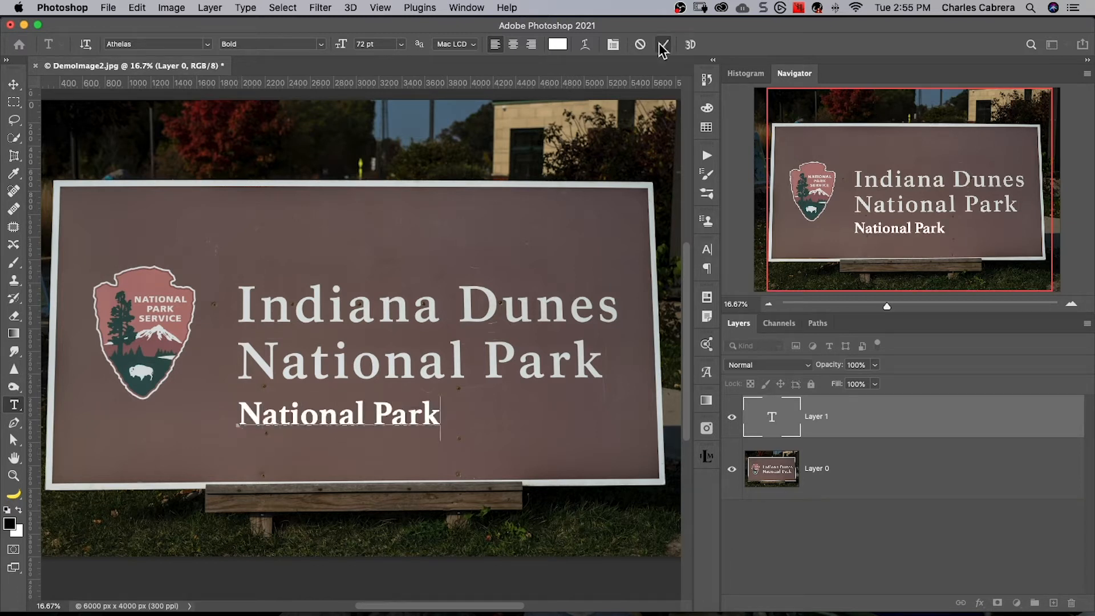
{"action": "left_click_drag", "start_coordinate": [340, 45], "coordinate": [378, 46]}
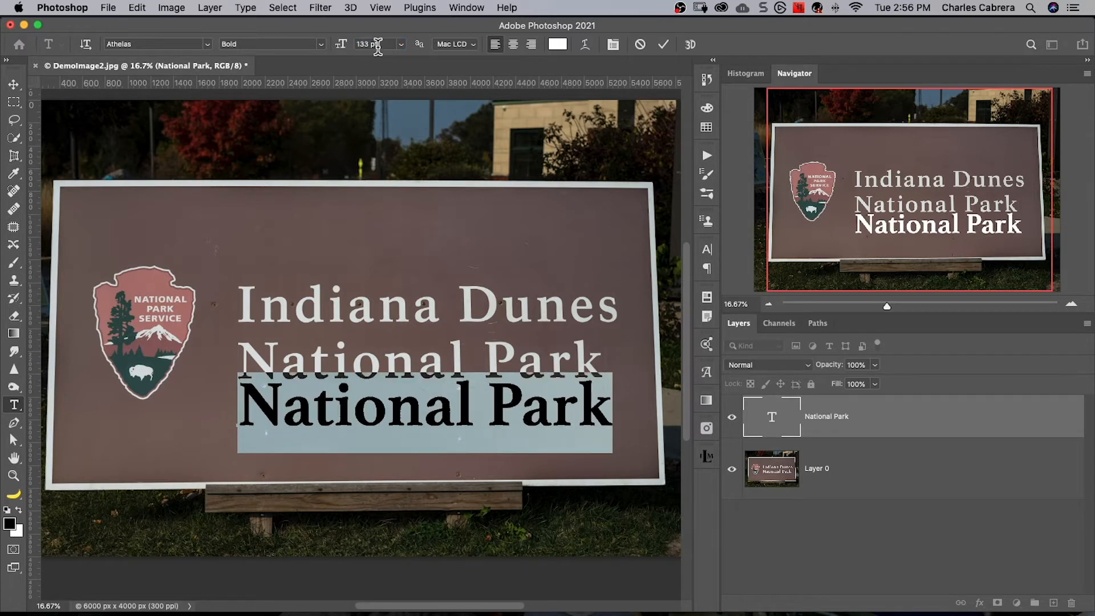
{"action": "left_click", "coordinate": [663, 45]}
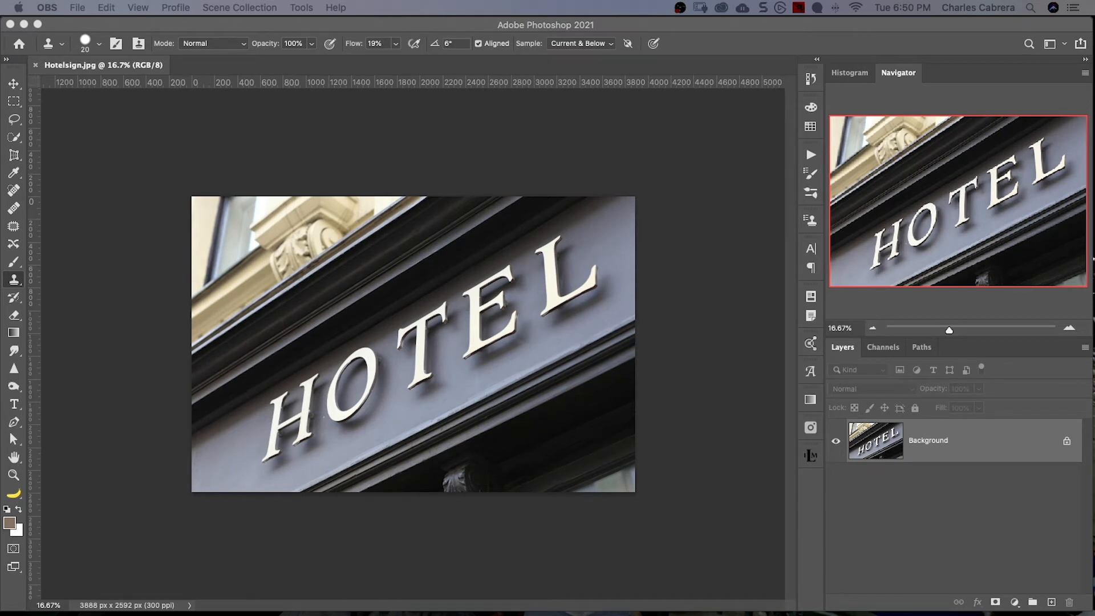
{"action": "left_click", "coordinate": [245, 8]}
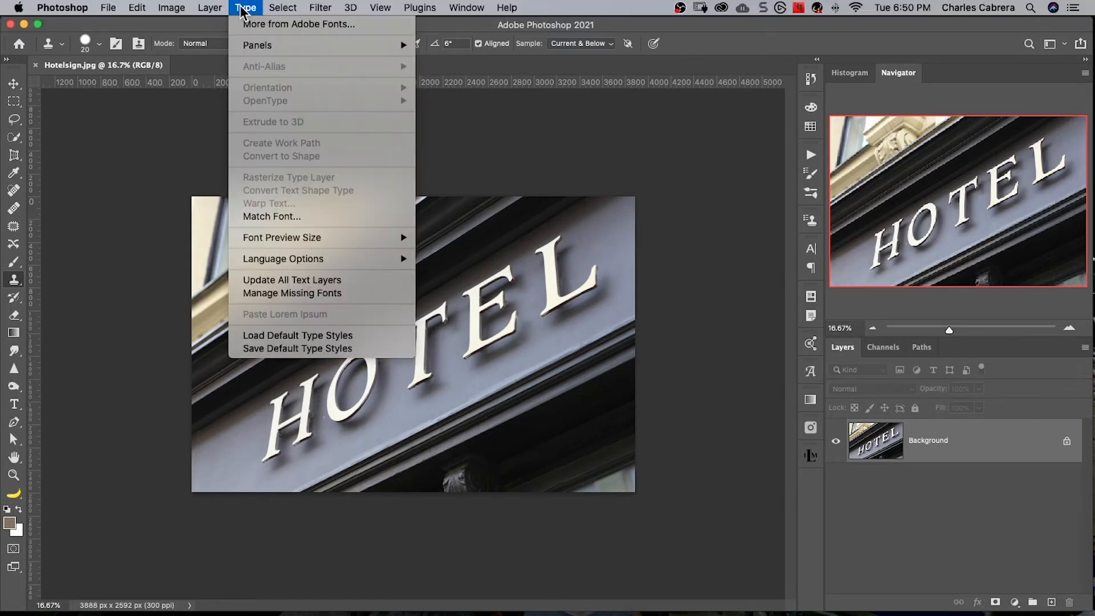
{"action": "left_click", "coordinate": [253, 217]}
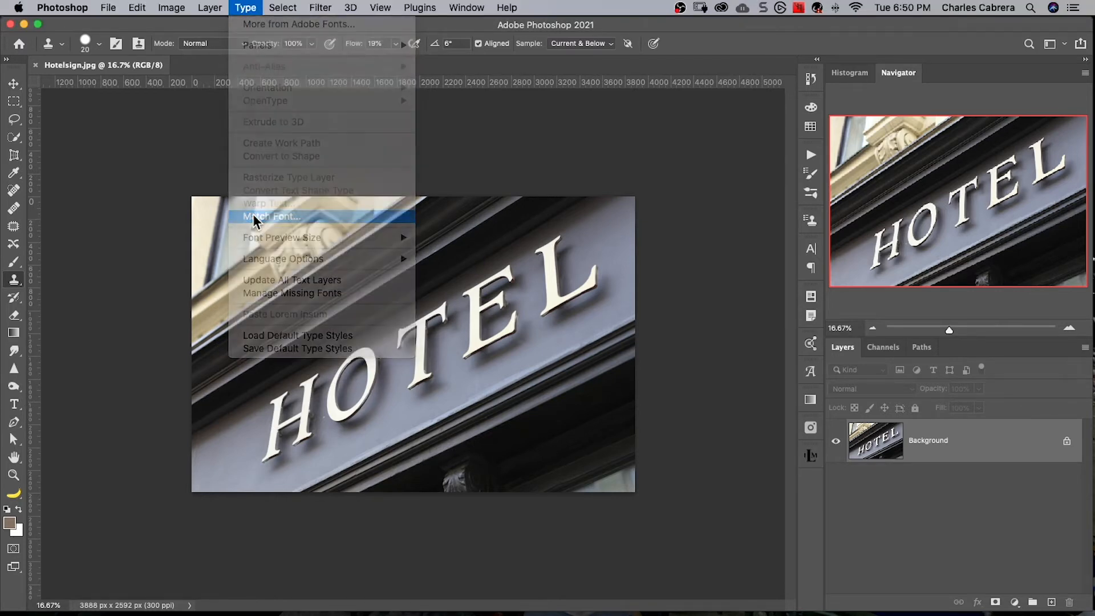
{"action": "left_click_drag", "start_coordinate": [252, 225], "coordinate": [261, 374]}
{"action": "left_click_drag", "start_coordinate": [589, 374], "coordinate": [606, 222]}
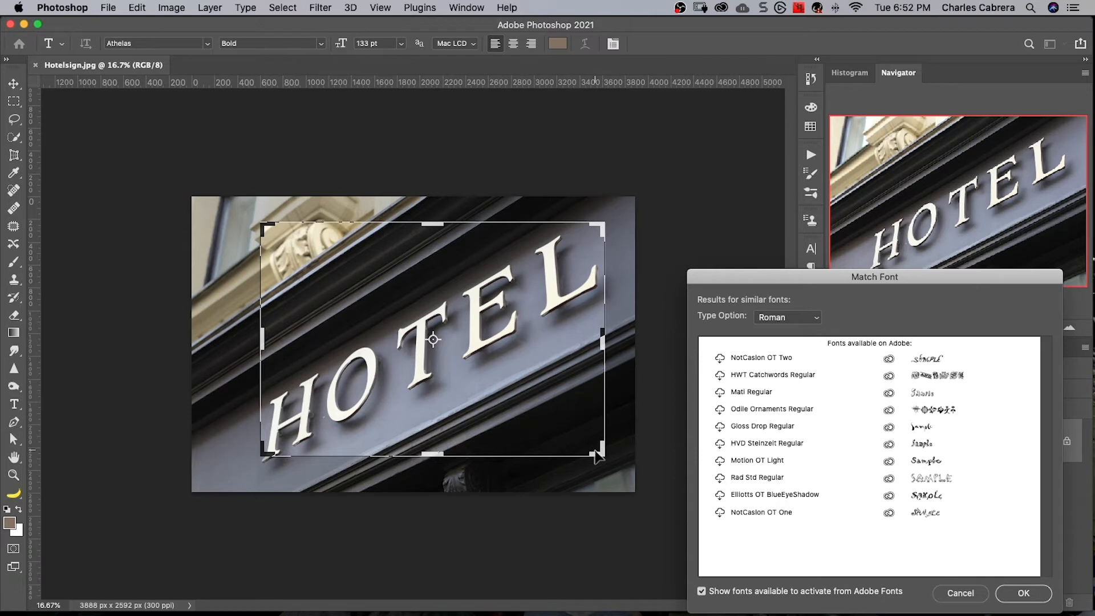
{"action": "left_click", "coordinate": [954, 593]}
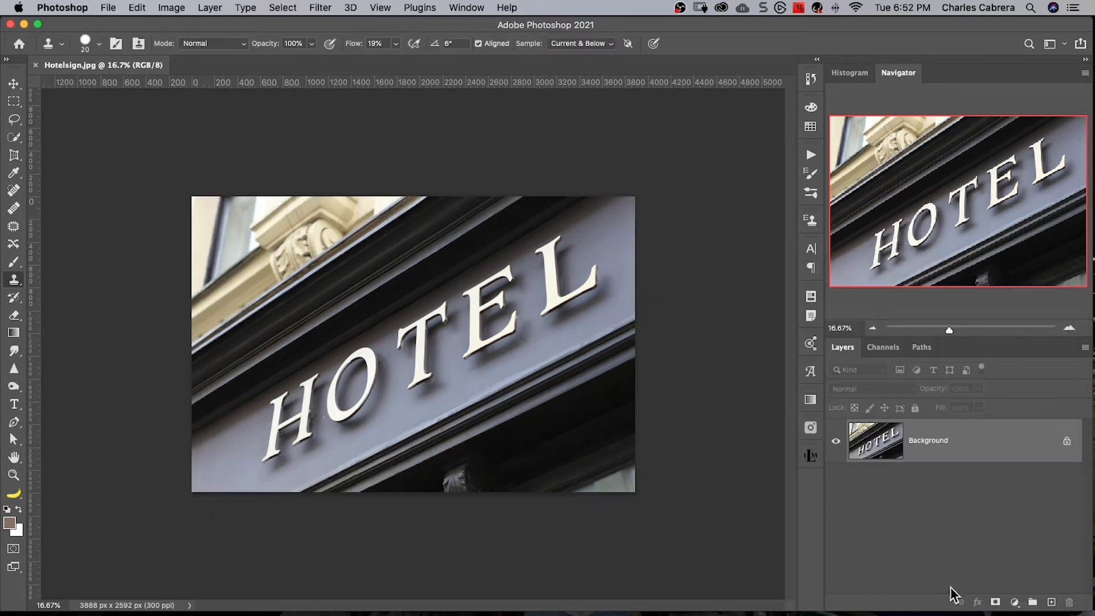
- Unlock the Background layer and outline the slanted HOTEL lettering with a four-corner perspective crop
{"action": "left_click", "coordinate": [1067, 441]}
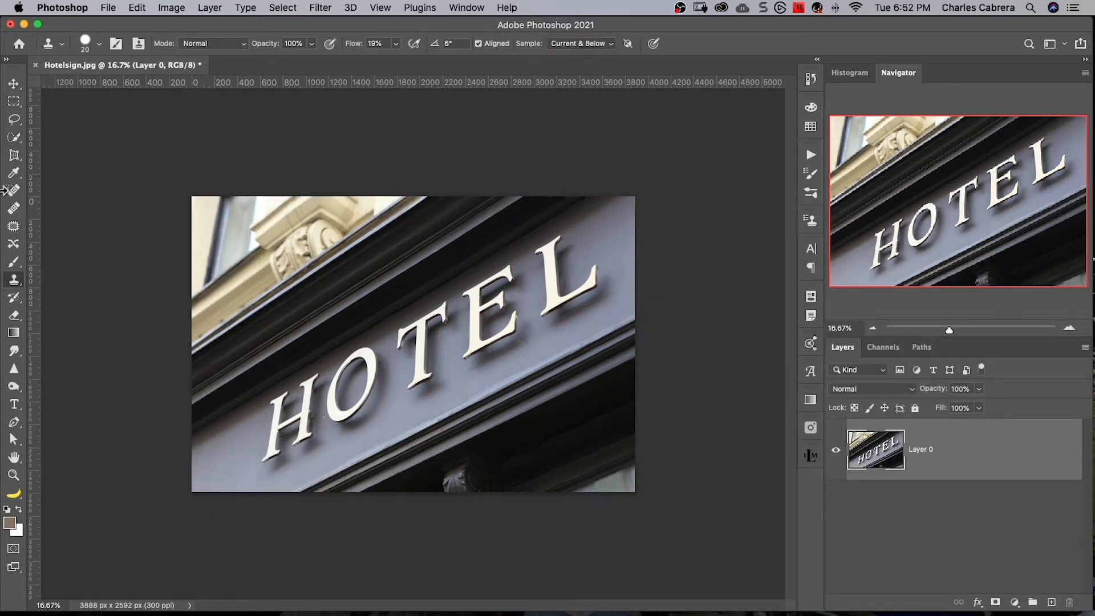
{"action": "left_click", "coordinate": [15, 156]}
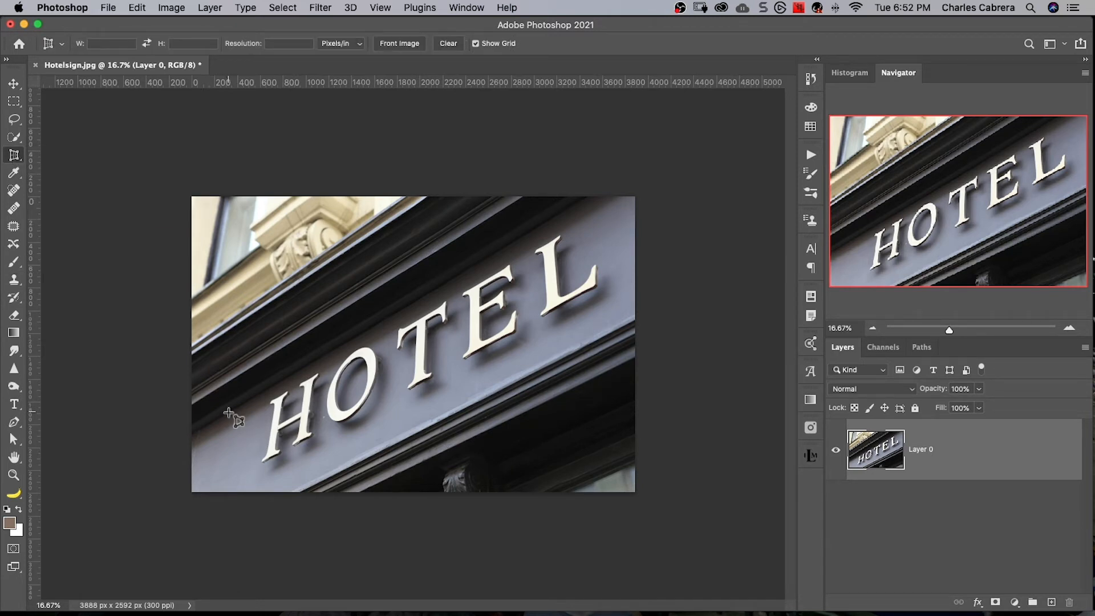
{"action": "left_click", "coordinate": [228, 411]}
{"action": "left_click", "coordinate": [582, 204]}
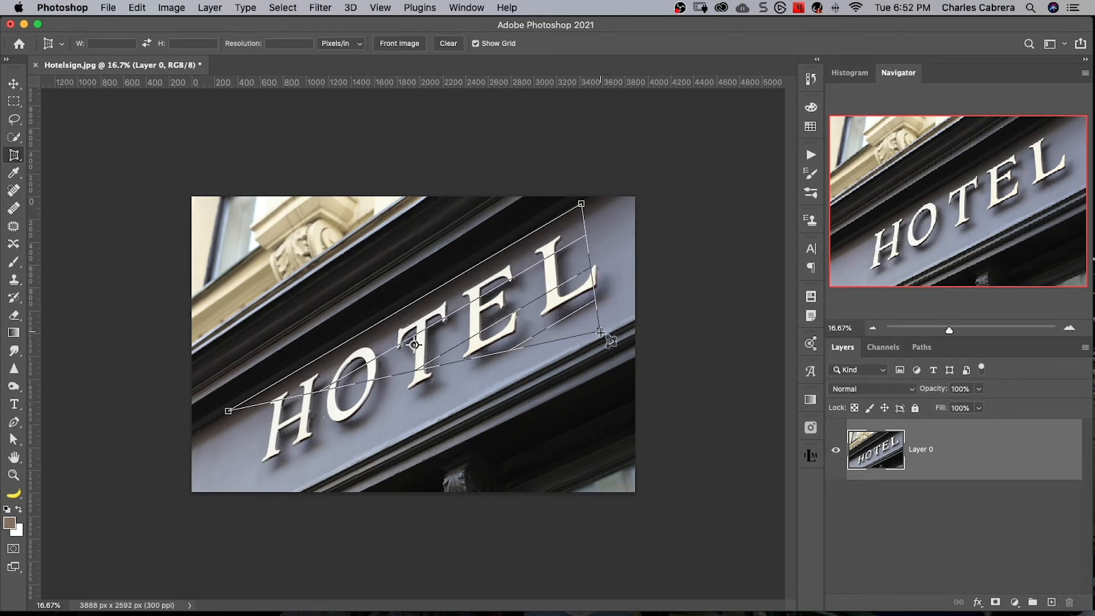
{"action": "left_click", "coordinate": [612, 326]}
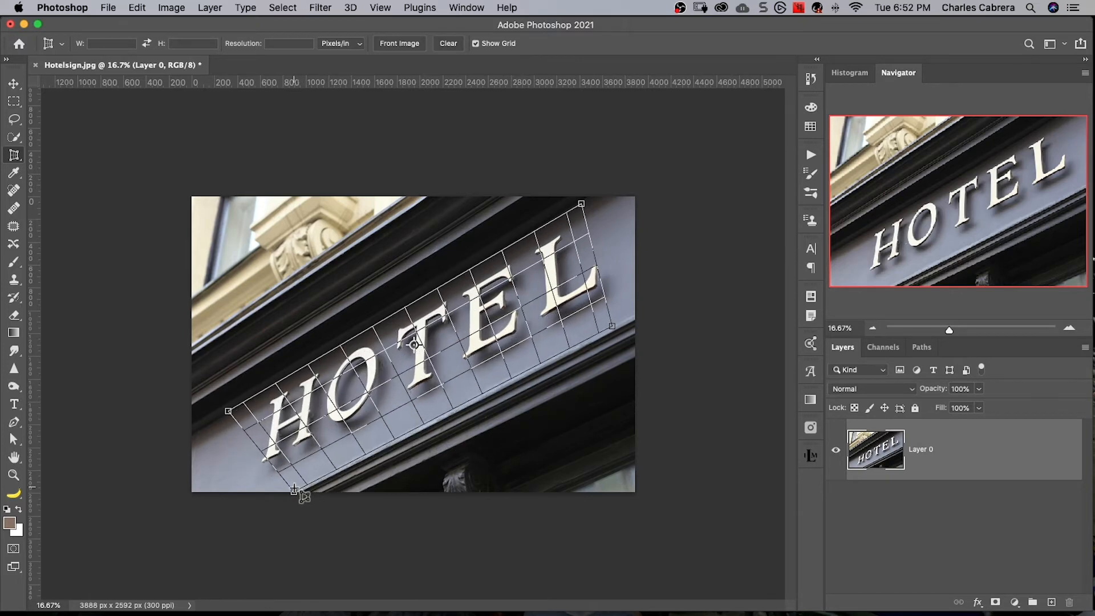
{"action": "left_click_drag", "start_coordinate": [297, 492], "coordinate": [235, 502]}
- Tighten the perspective crop's corners and edges around the HOTEL lettering and apply the crop
{"action": "left_click_drag", "start_coordinate": [228, 411], "coordinate": [247, 406]}
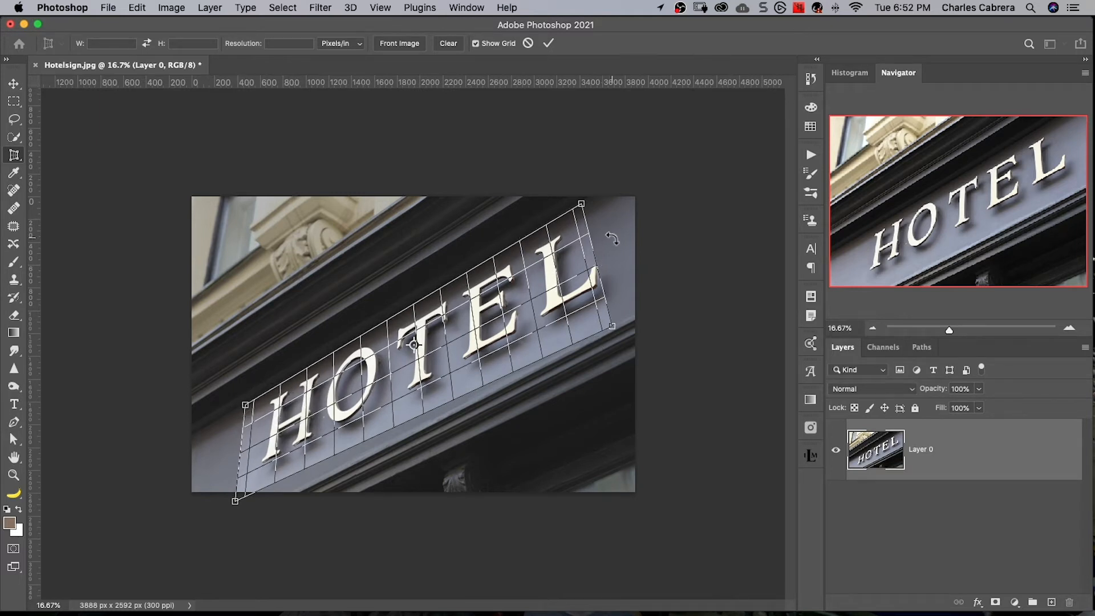
{"action": "left_click_drag", "start_coordinate": [609, 318], "coordinate": [596, 260]}
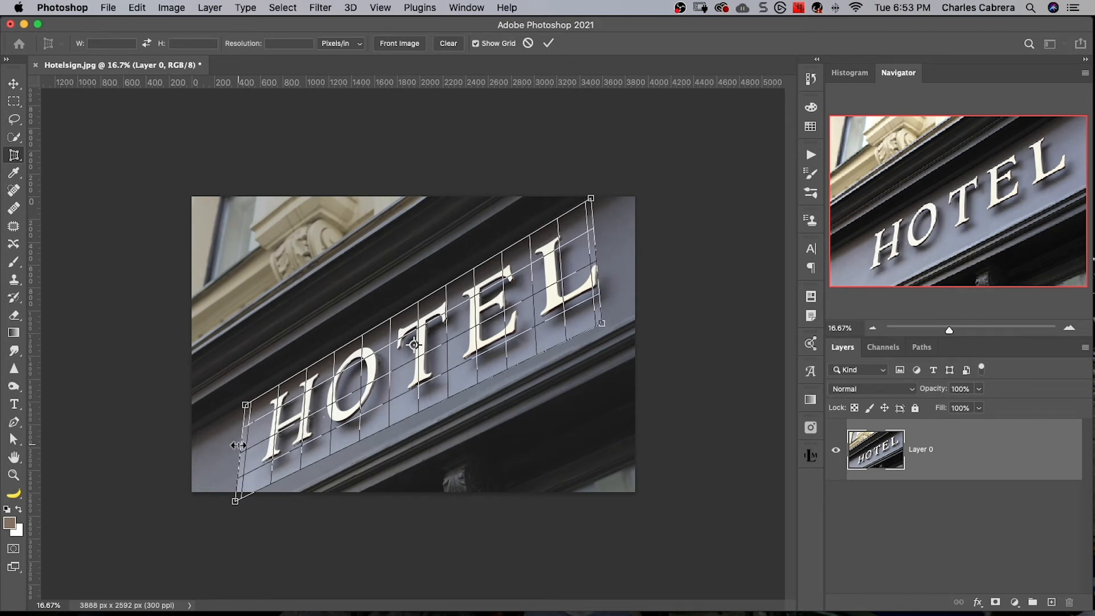
{"action": "left_click_drag", "start_coordinate": [240, 443], "coordinate": [260, 438]}
{"action": "left_click_drag", "start_coordinate": [430, 406], "coordinate": [425, 392]}
{"action": "left_click_drag", "start_coordinate": [597, 255], "coordinate": [599, 255]}
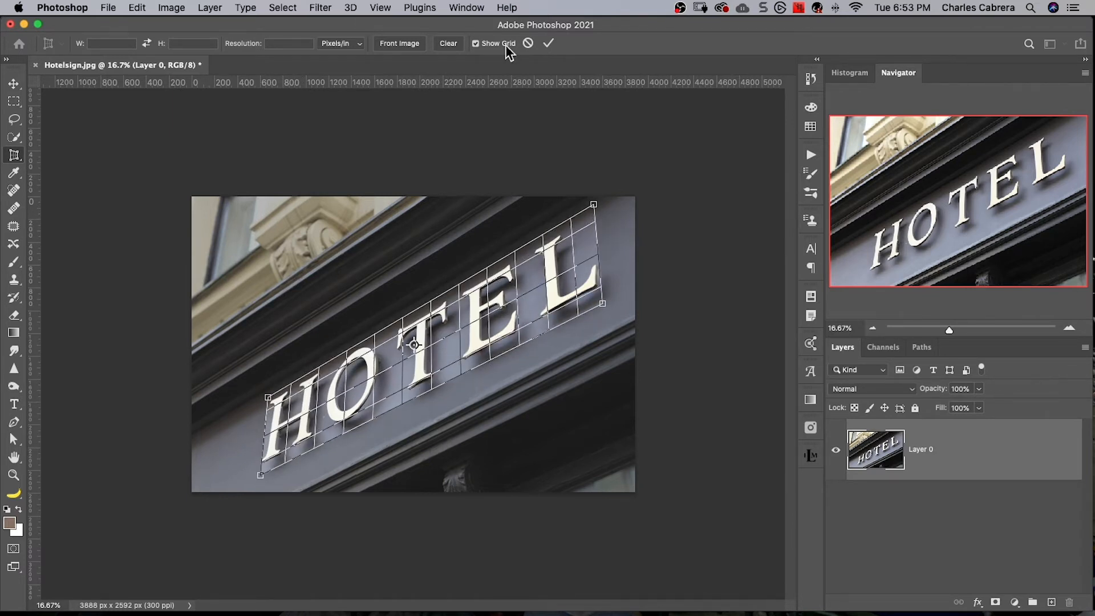
{"action": "left_click", "coordinate": [548, 44]}
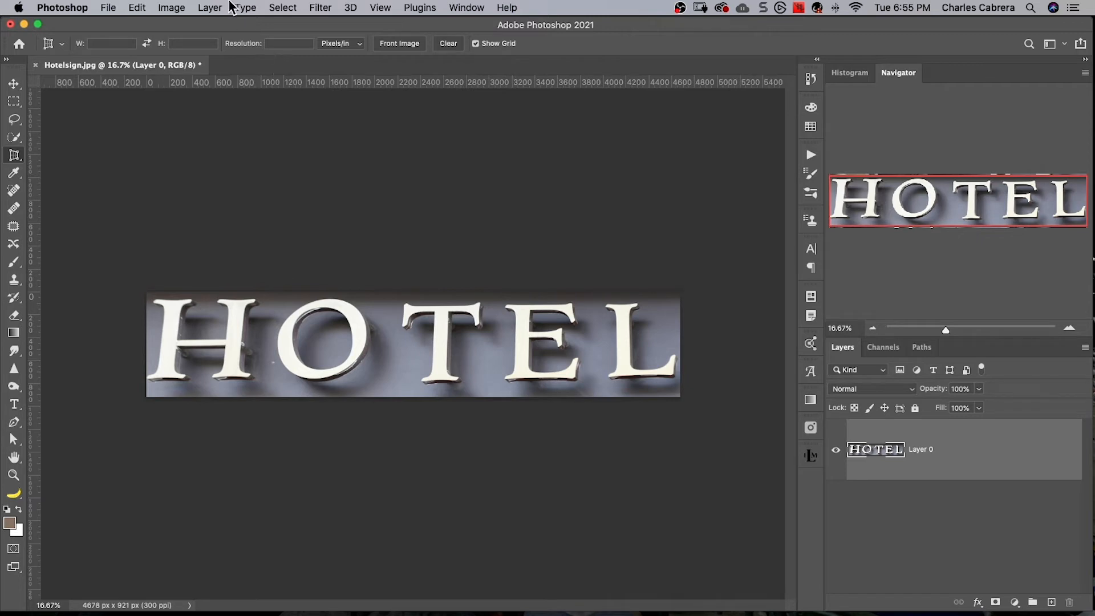
- Run Match Font on the flattened sign with the selection box around the whole word HOTEL and apply Adobe Hebrew Bold
{"action": "left_click", "coordinate": [233, 7]}
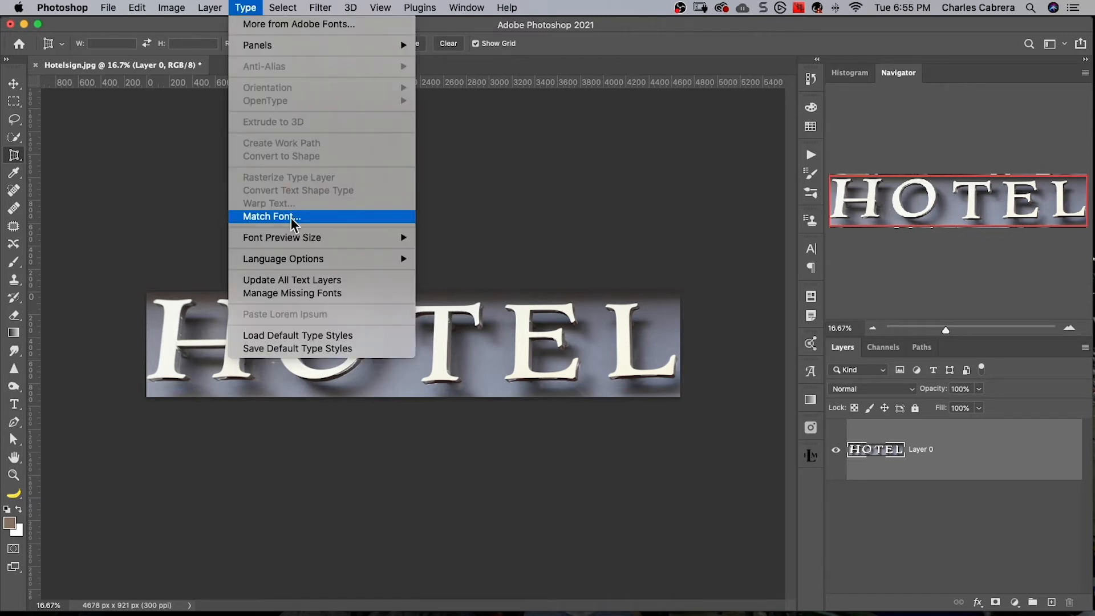
{"action": "left_click", "coordinate": [292, 218]}
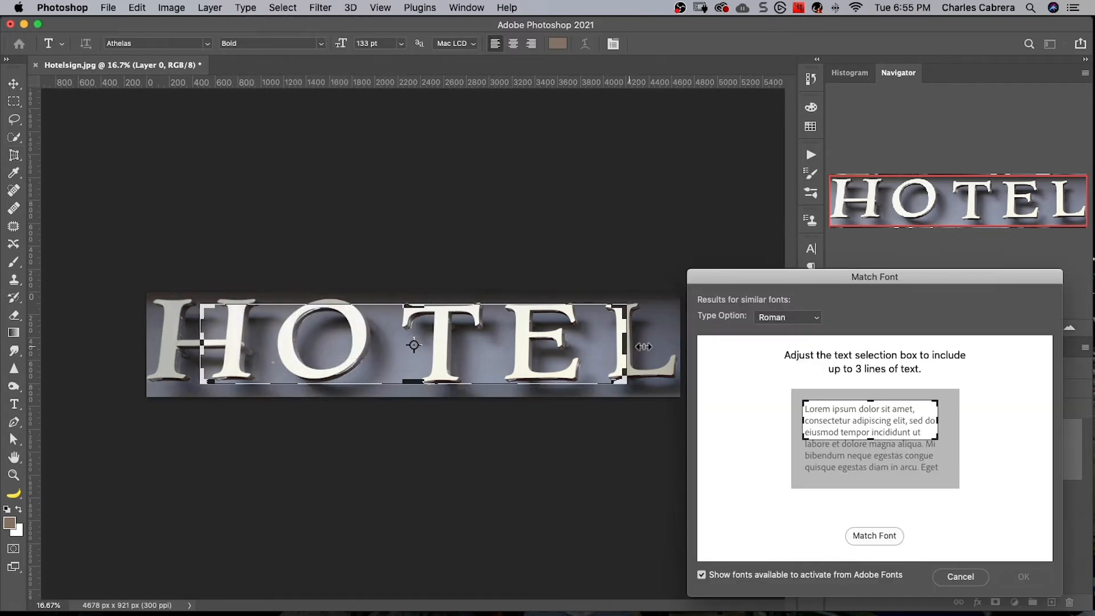
{"action": "left_click_drag", "start_coordinate": [644, 346], "coordinate": [680, 348]}
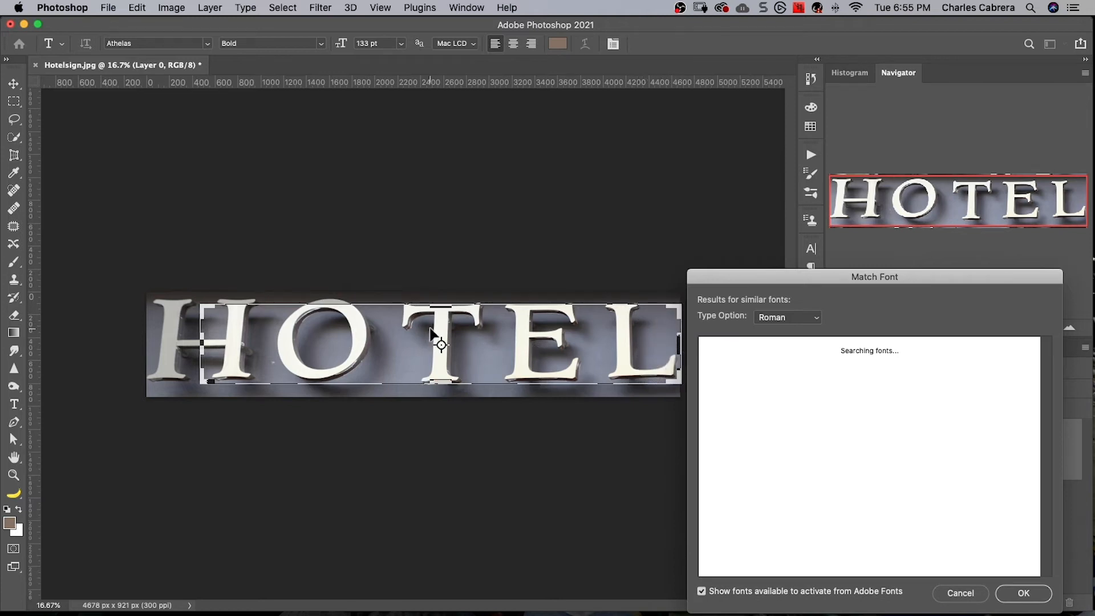
{"action": "left_click_drag", "start_coordinate": [440, 305], "coordinate": [441, 298]}
{"action": "left_click_drag", "start_coordinate": [201, 343], "coordinate": [141, 342]}
{"action": "left_click_drag", "start_coordinate": [414, 381], "coordinate": [414, 382]}
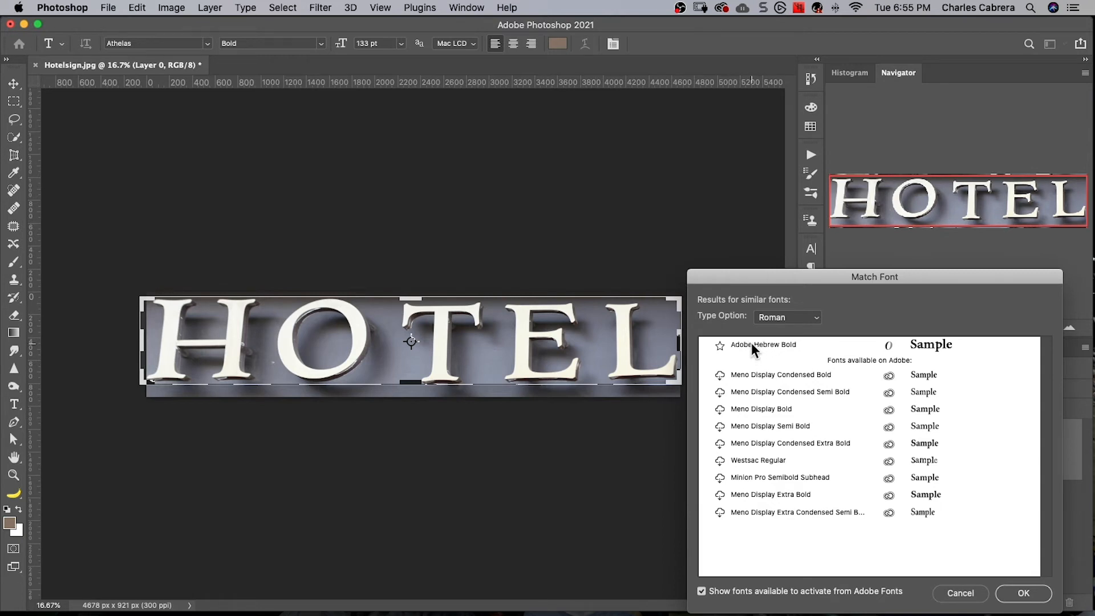
{"action": "left_click", "coordinate": [751, 343]}
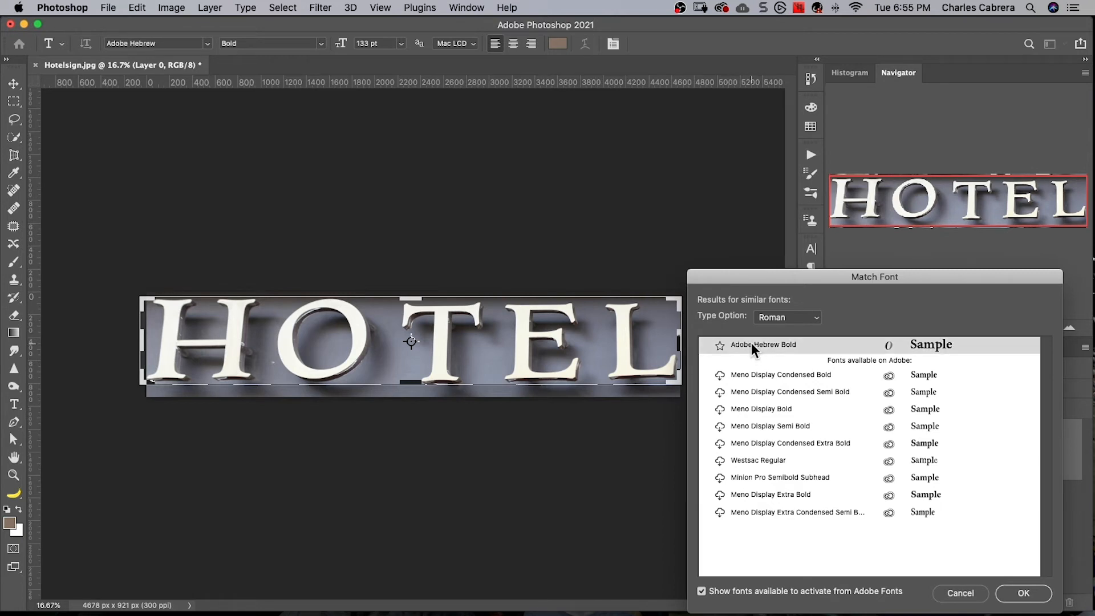
{"action": "left_click", "coordinate": [1007, 594]}
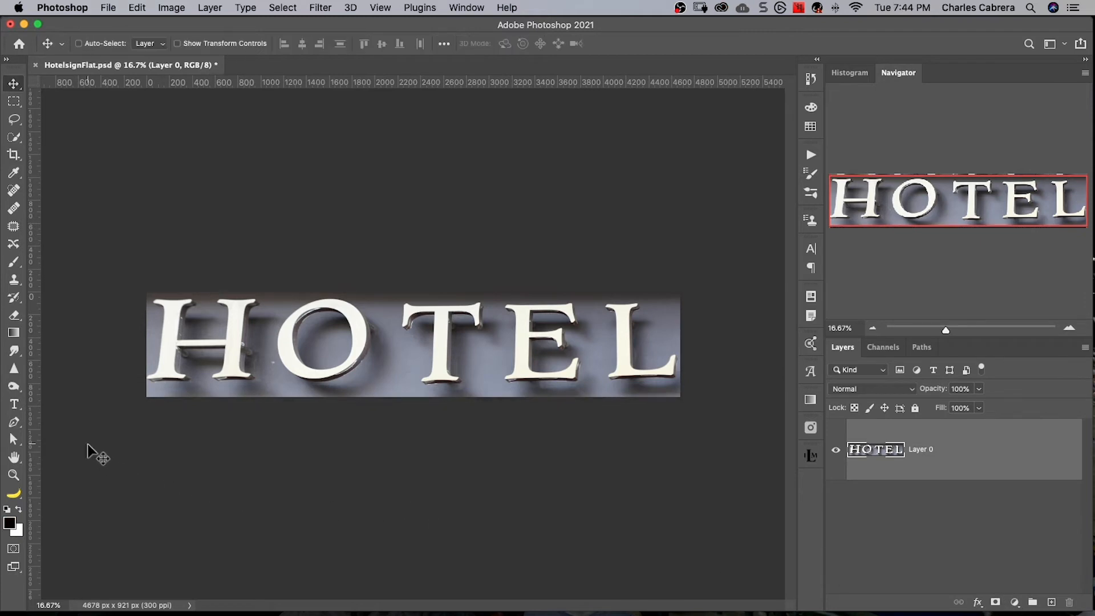
- Extend the canvas below the HOTEL lettering with the Crop tool to about 4680 x 1612 px
{"action": "left_click", "coordinate": [14, 405]}
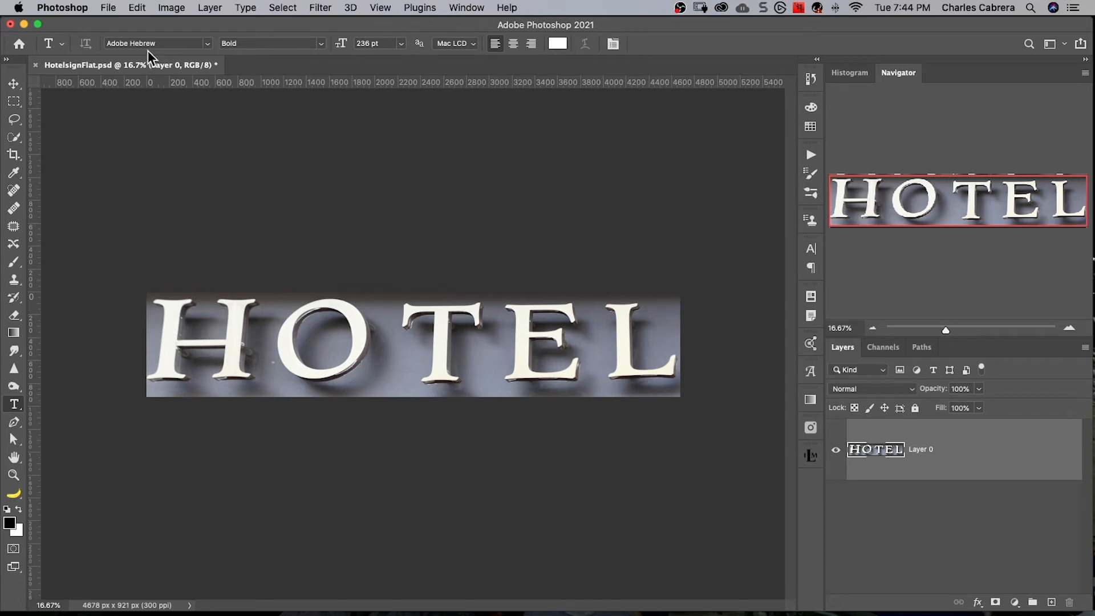
{"action": "left_click", "coordinate": [14, 155]}
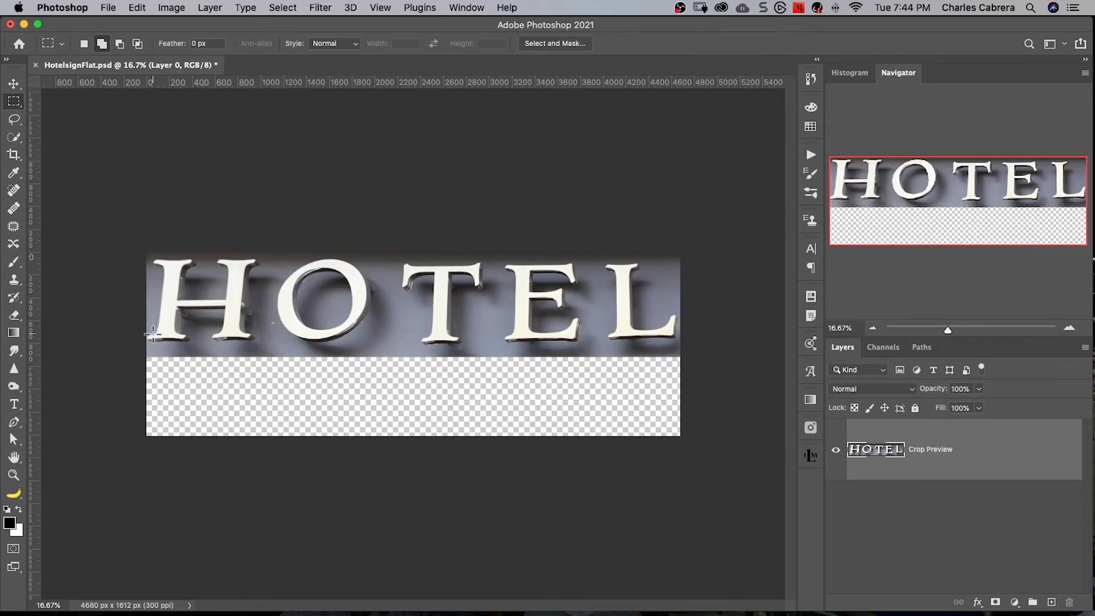
- Fill the empty strip below the sign with black and place white HOTEL text in Adobe Hebrew Bold at 236 pt over it
{"action": "left_click_drag", "start_coordinate": [146, 354], "coordinate": [682, 436]}
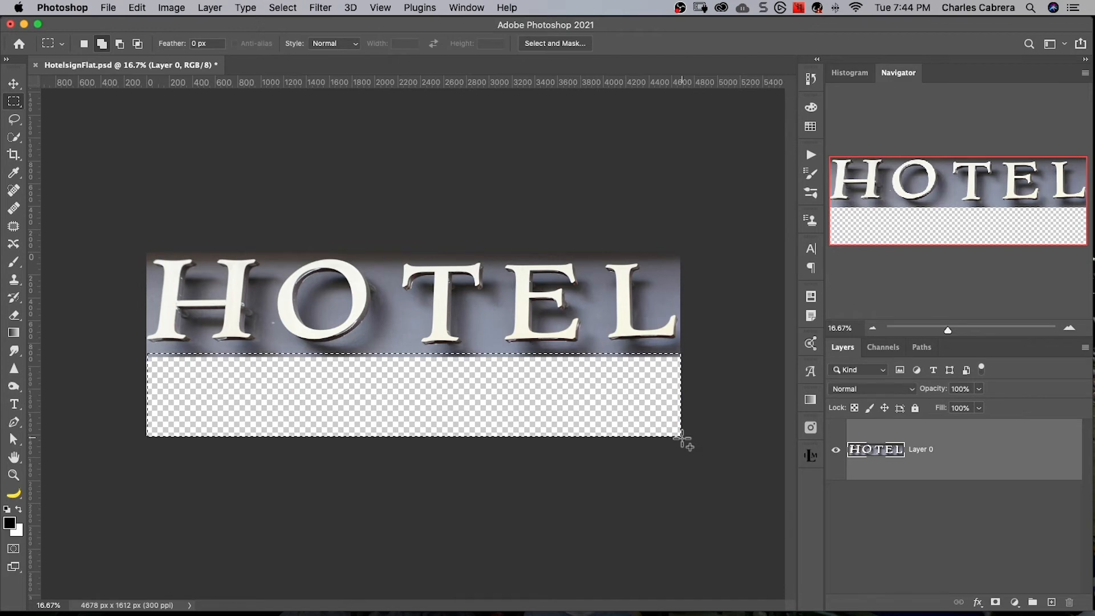
{"action": "key", "text": "alt+BackSpace"}
{"action": "key", "text": "t"}
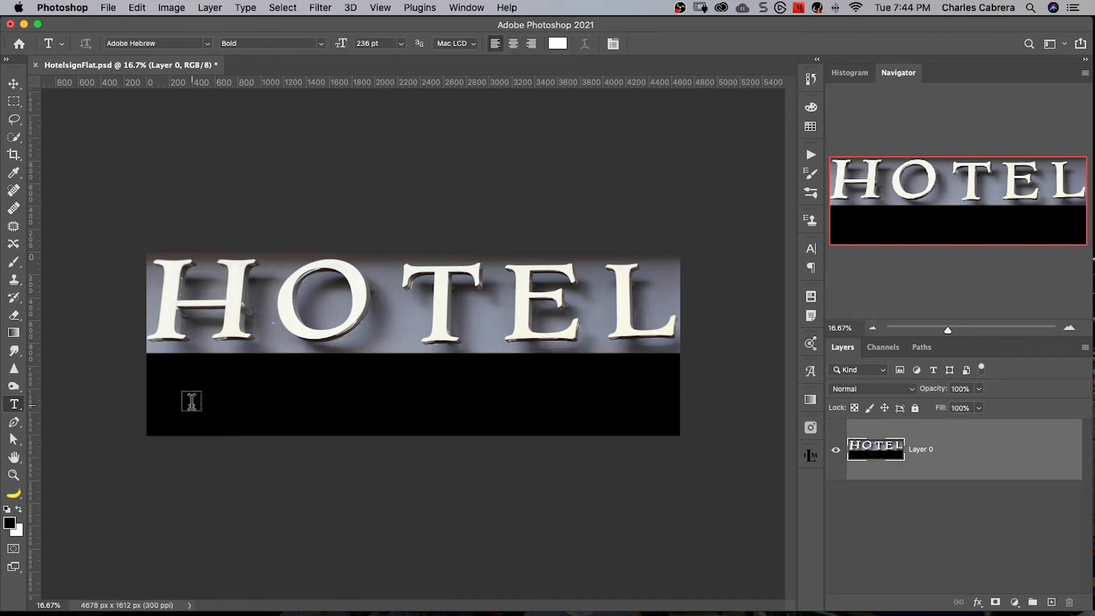
{"action": "left_click", "coordinate": [223, 396]}
{"action": "type", "text": "HOTEL"}
{"action": "key", "text": "super+Return"}
{"action": "key", "text": "v"}
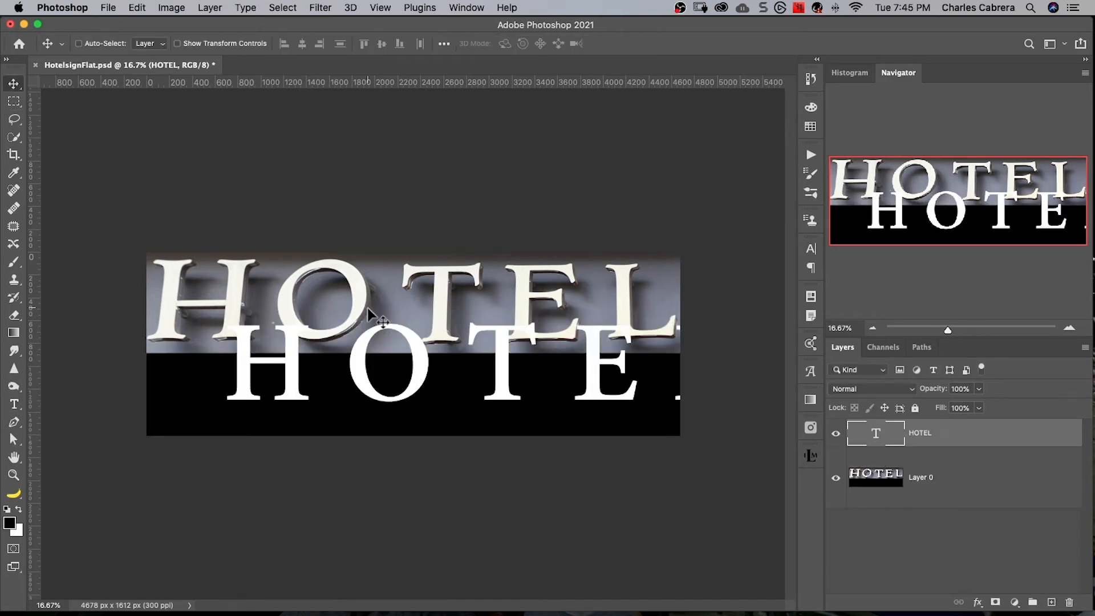
{"action": "left_click_drag", "start_coordinate": [367, 349], "coordinate": [295, 377]}
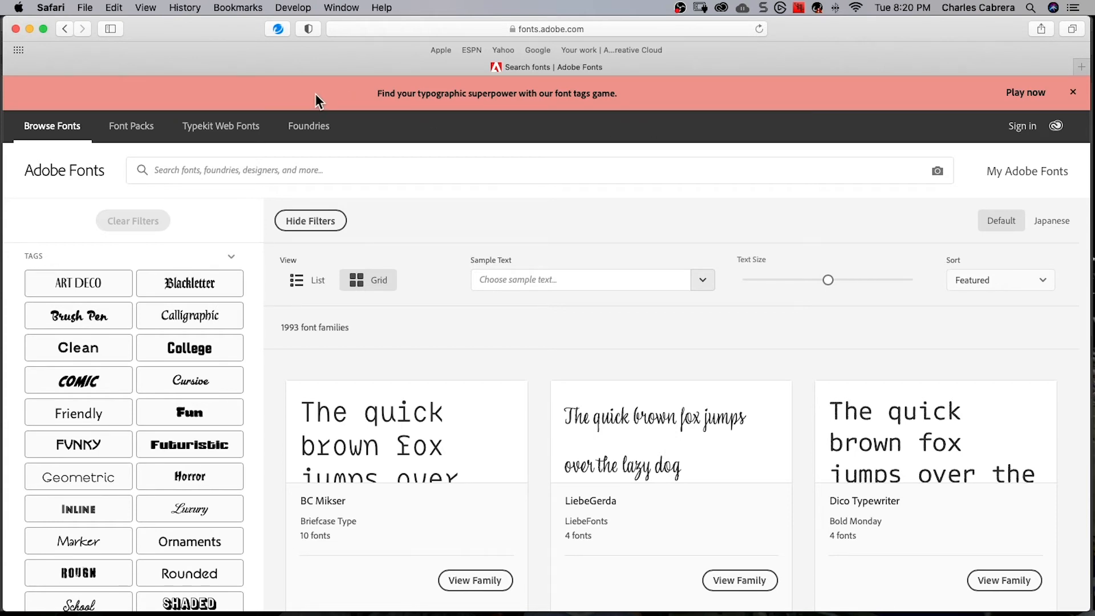
- Switch to the Adobe Fonts website in Safari and look at its Browse Fonts and Typekit Web Fonts pages
{"action": "left_click", "coordinate": [29, 29]}
{"action": "left_click", "coordinate": [41, 130]}
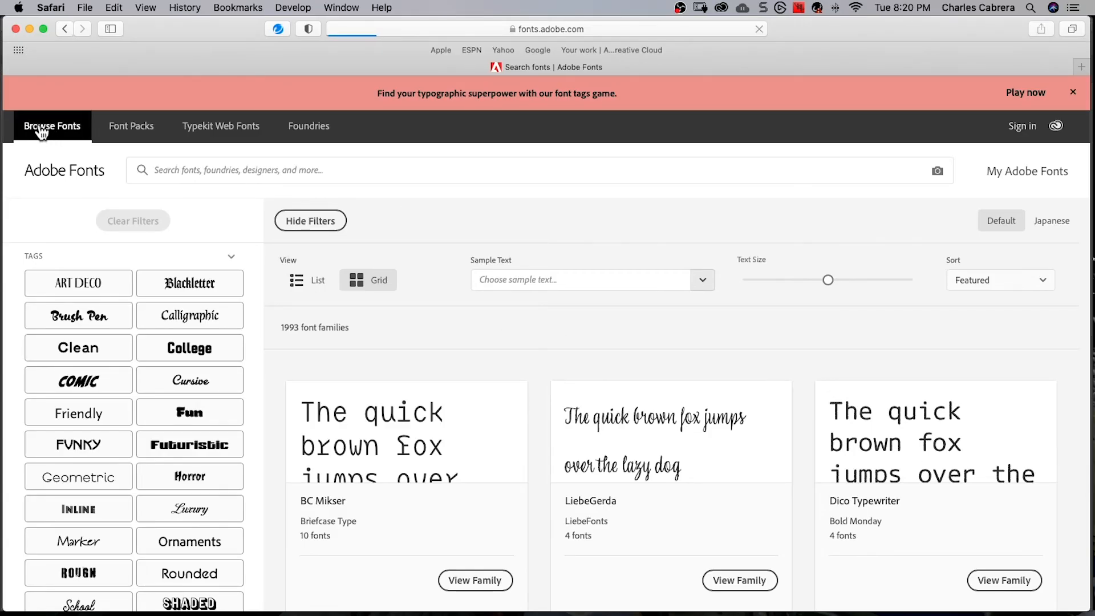
{"action": "left_click", "coordinate": [205, 126]}
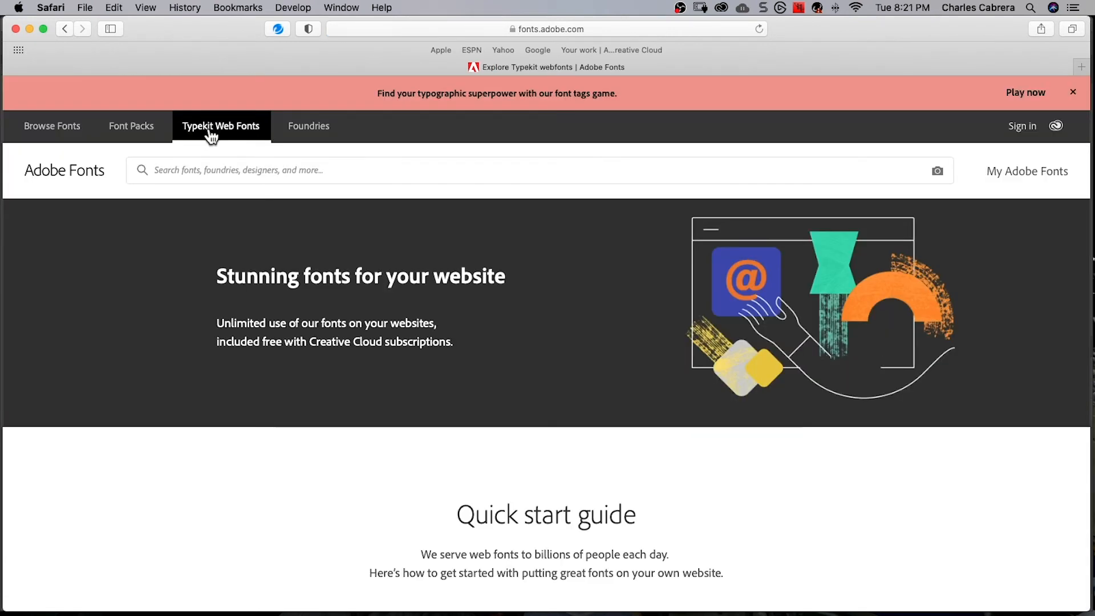
- Run an Adobe Fonts visual search on the flattened sign photo, using the HOTEL text region and correcting the recognised text to HOTEL
{"action": "left_click", "coordinate": [936, 171]}
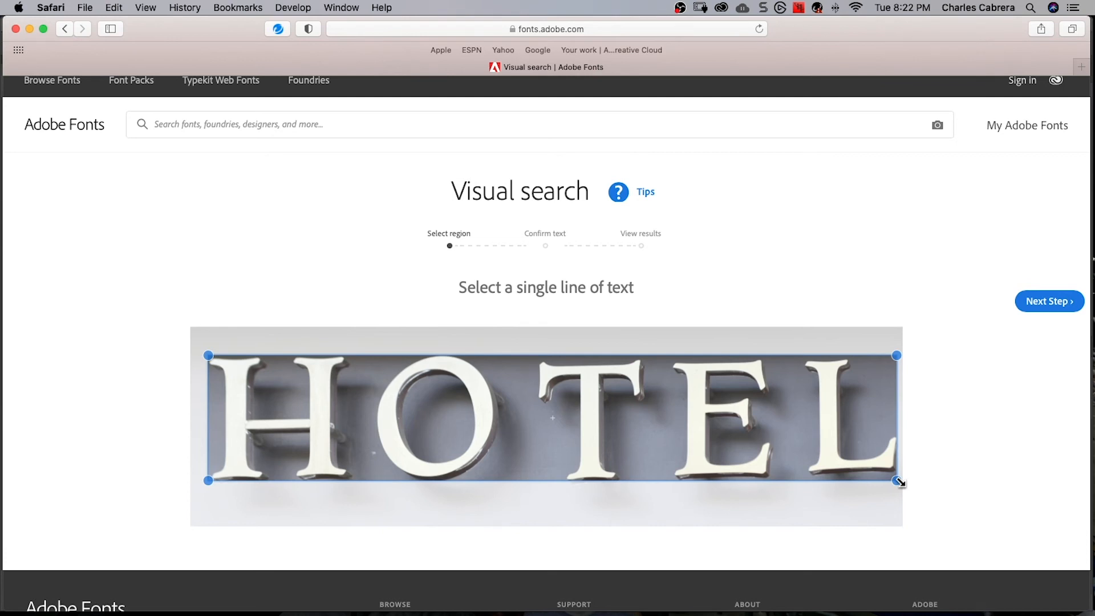
{"action": "left_click", "coordinate": [1042, 307]}
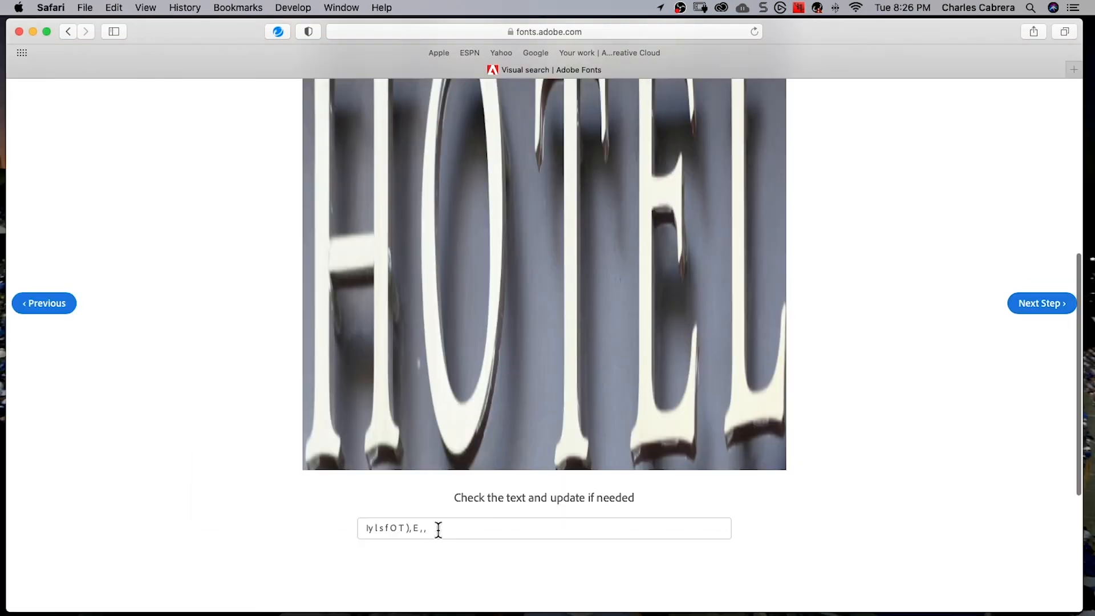
{"action": "left_click_drag", "start_coordinate": [435, 528], "coordinate": [320, 526]}
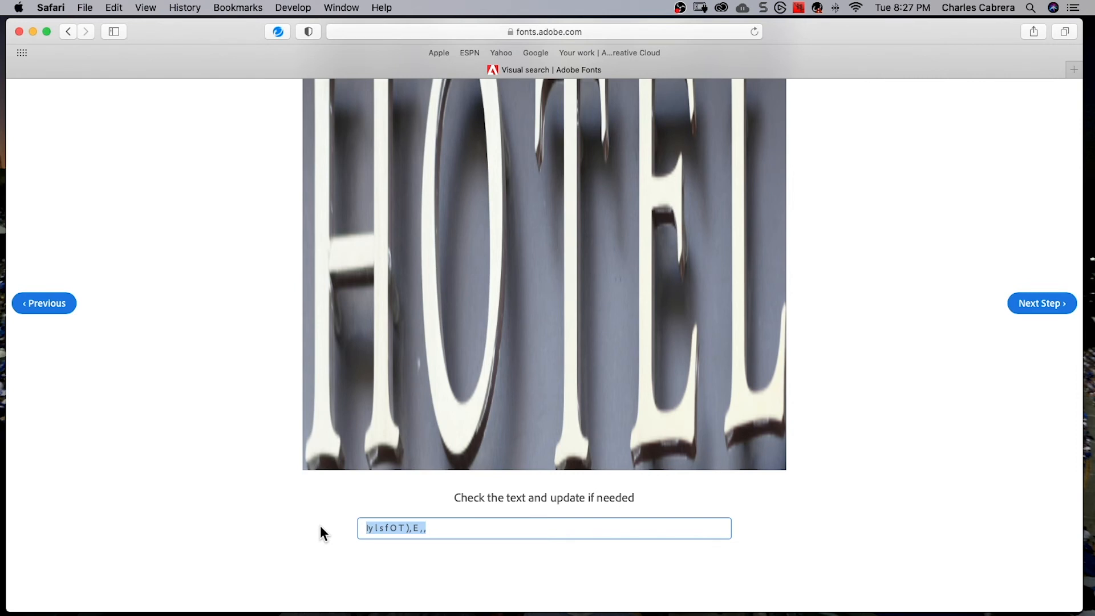
{"action": "type", "text": "HOTEL"}
{"action": "left_click", "coordinate": [1037, 302]}
{"action": "scroll", "coordinate": [1038, 303], "scroll_direction": "up", "scroll_amount": 1}
{"action": "scroll", "coordinate": [958, 292], "scroll_direction": "down", "scroll_amount": 3}
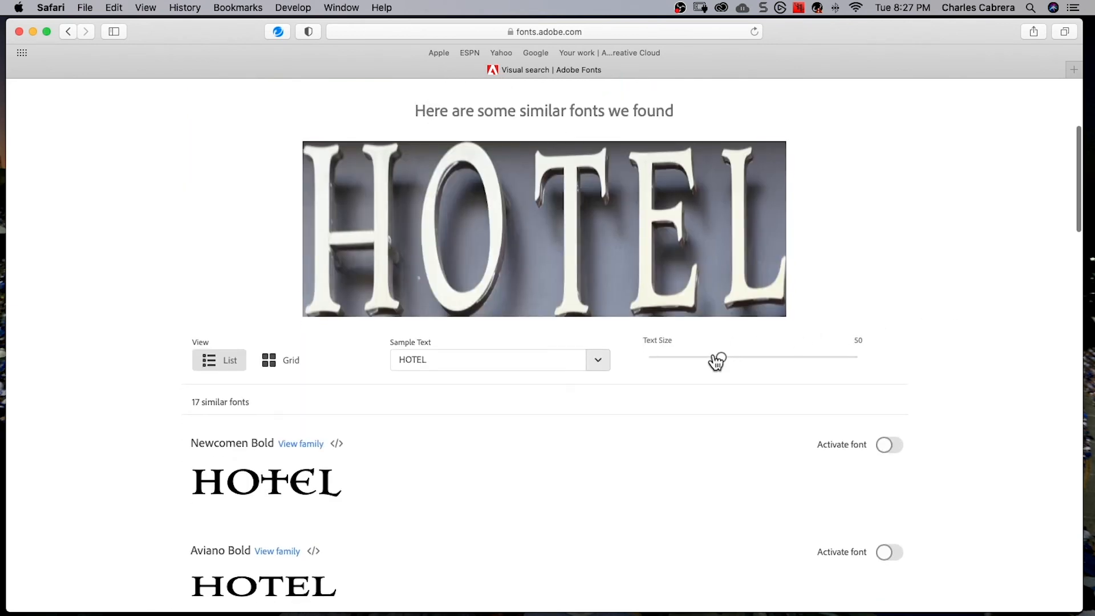
- Enlarge the sample text of the similar fonts to size 73 and check the available sample text choices, keeping HOTEL
{"action": "left_click_drag", "start_coordinate": [722, 360], "coordinate": [758, 362]}
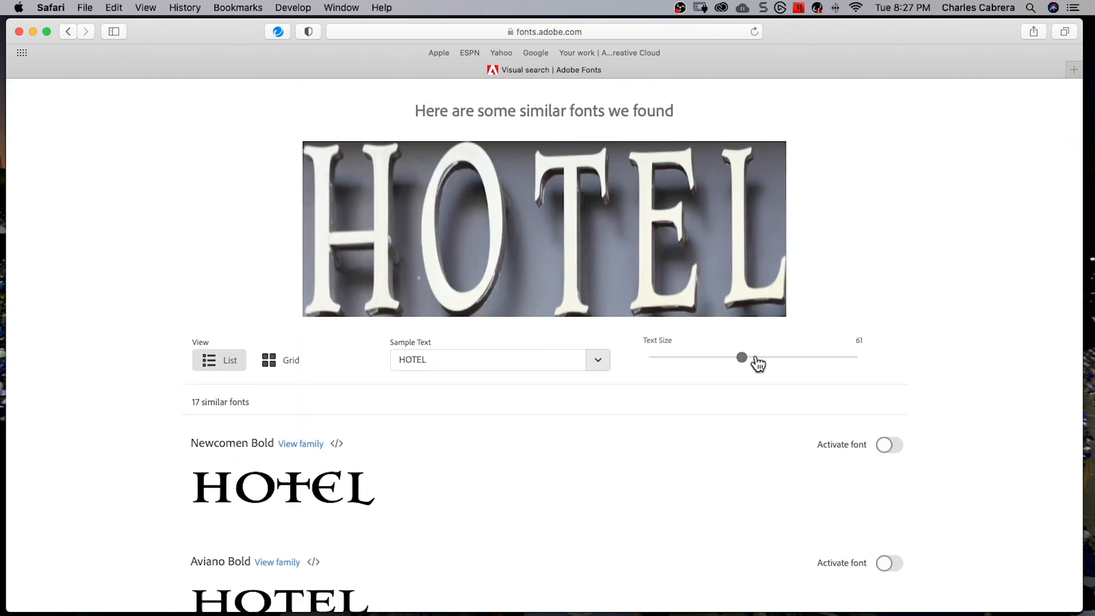
{"action": "scroll", "coordinate": [902, 361], "scroll_direction": "down", "scroll_amount": 2}
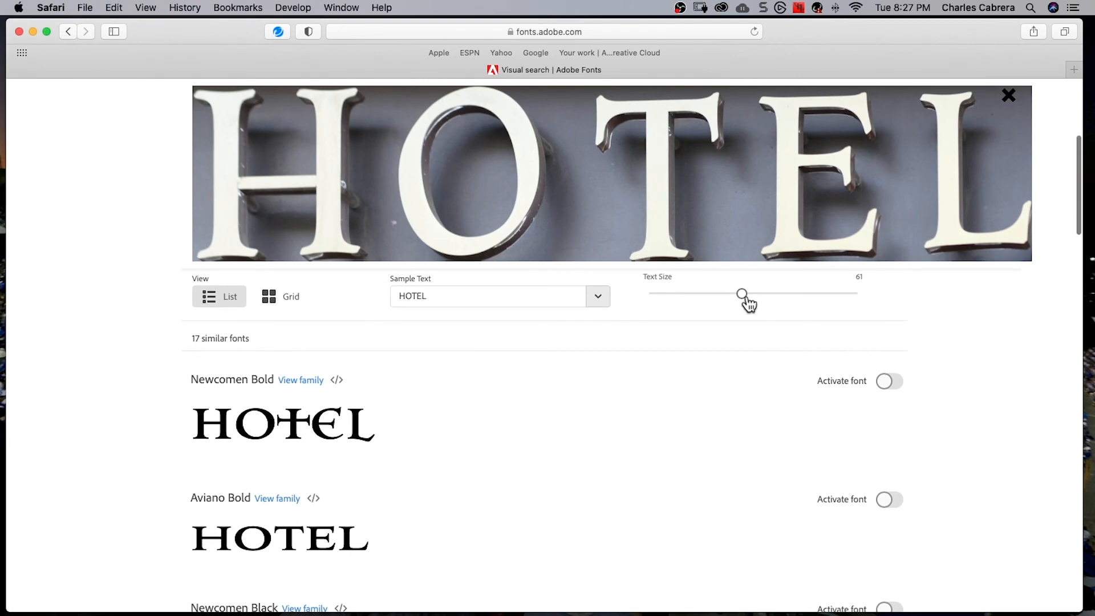
{"action": "left_click_drag", "start_coordinate": [742, 292], "coordinate": [764, 292]}
{"action": "left_click", "coordinate": [598, 295]}
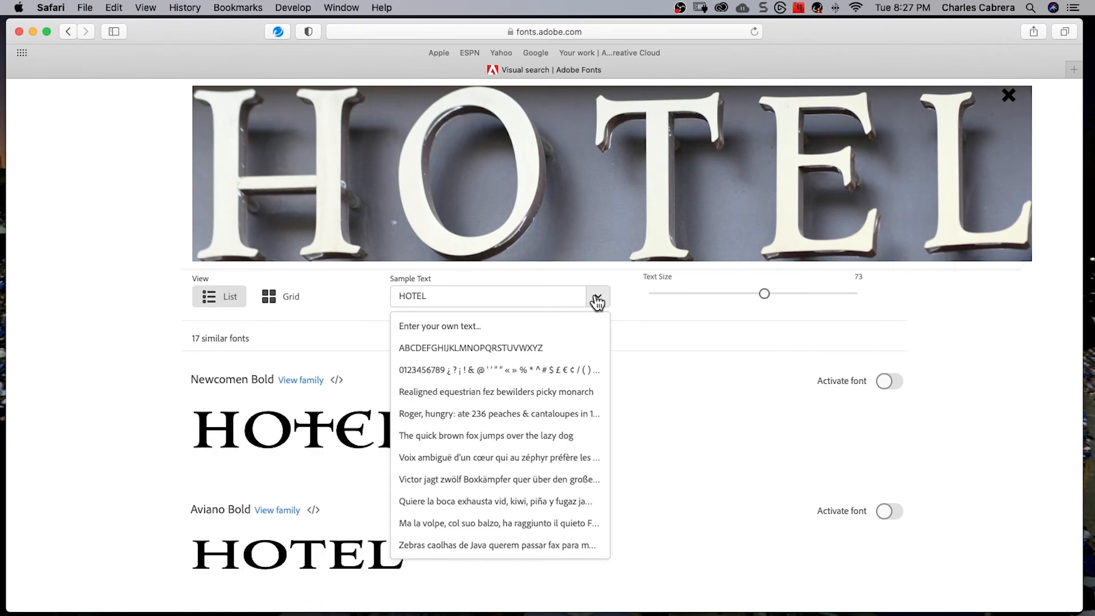
{"action": "left_click", "coordinate": [597, 299]}
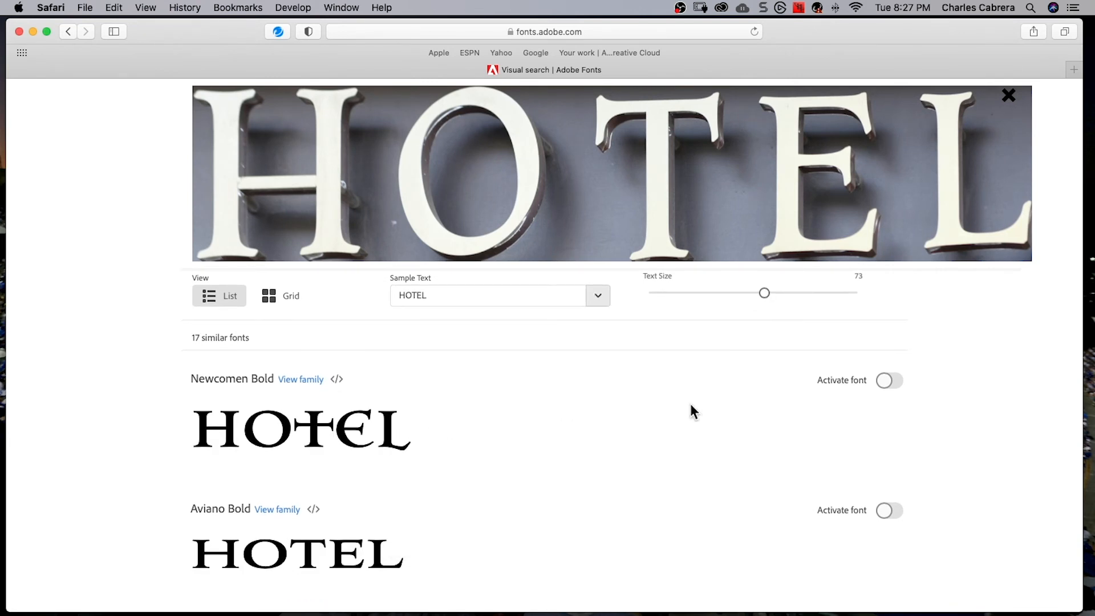
- Compare the similar fonts with the sign image down to Trajan Pro 3 Semibold and activate that font
{"action": "scroll", "coordinate": [690, 404], "scroll_direction": "down", "scroll_amount": 5}
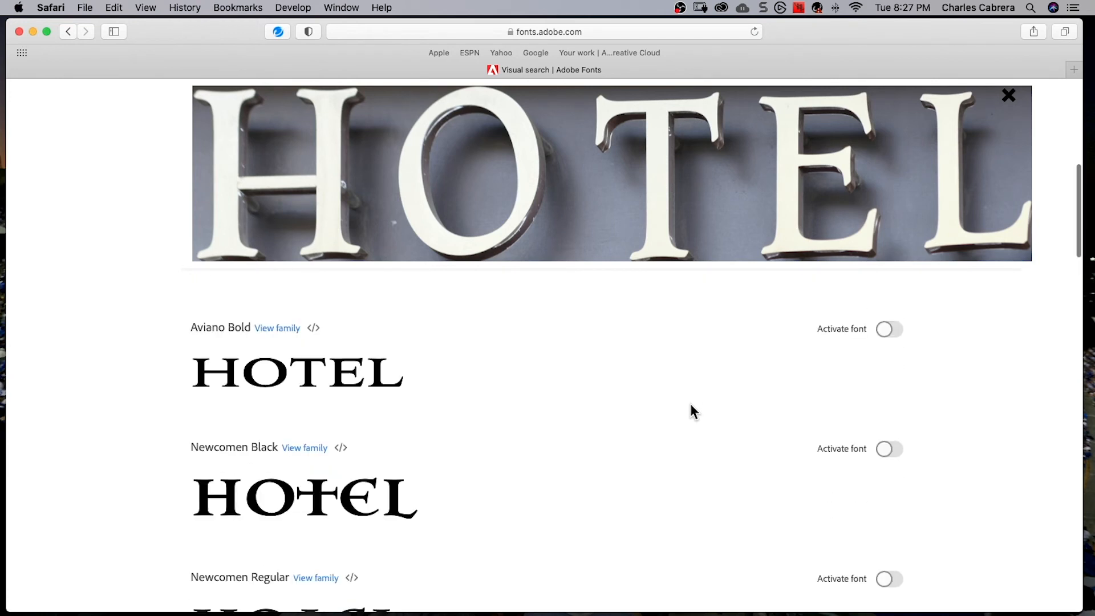
{"action": "scroll", "coordinate": [690, 404], "scroll_direction": "down", "scroll_amount": 5}
{"action": "scroll", "coordinate": [690, 405], "scroll_direction": "down", "scroll_amount": 7}
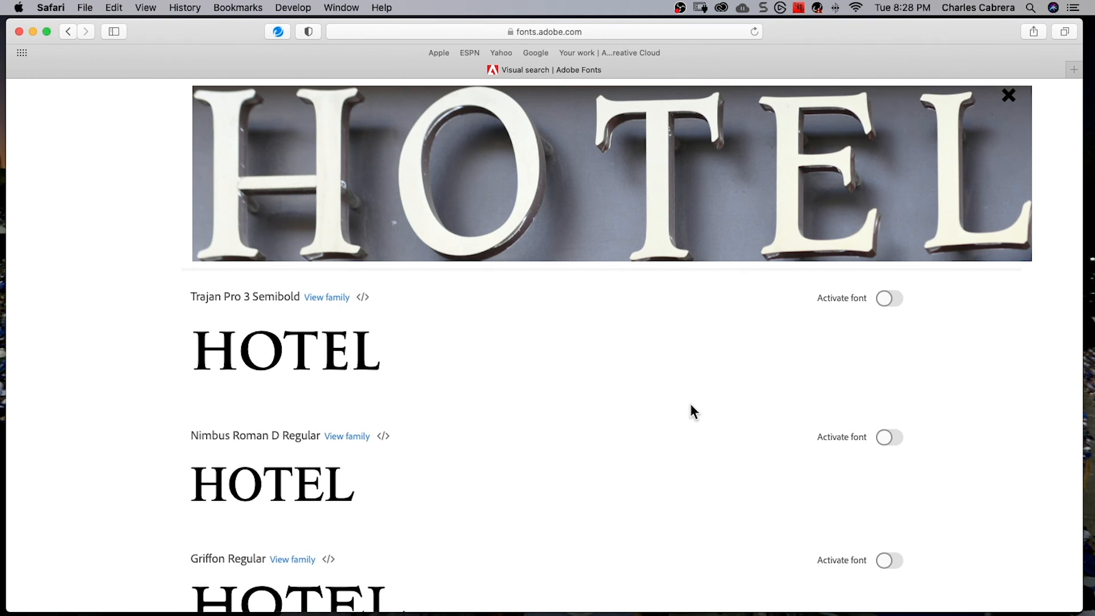
{"action": "scroll", "coordinate": [690, 402], "scroll_direction": "down", "scroll_amount": 1}
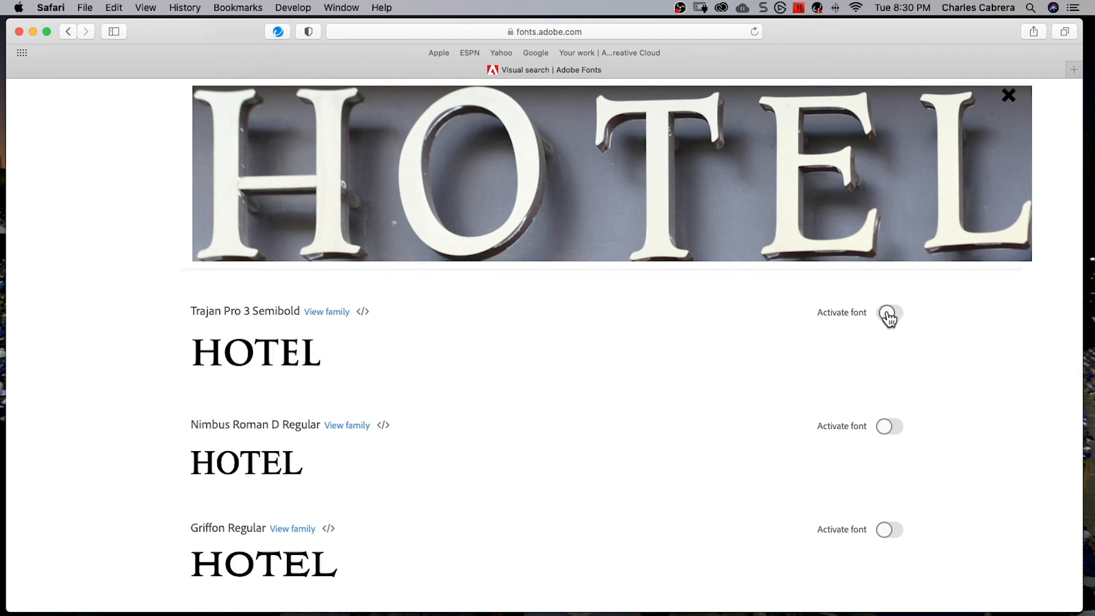
{"action": "left_click", "coordinate": [888, 312]}
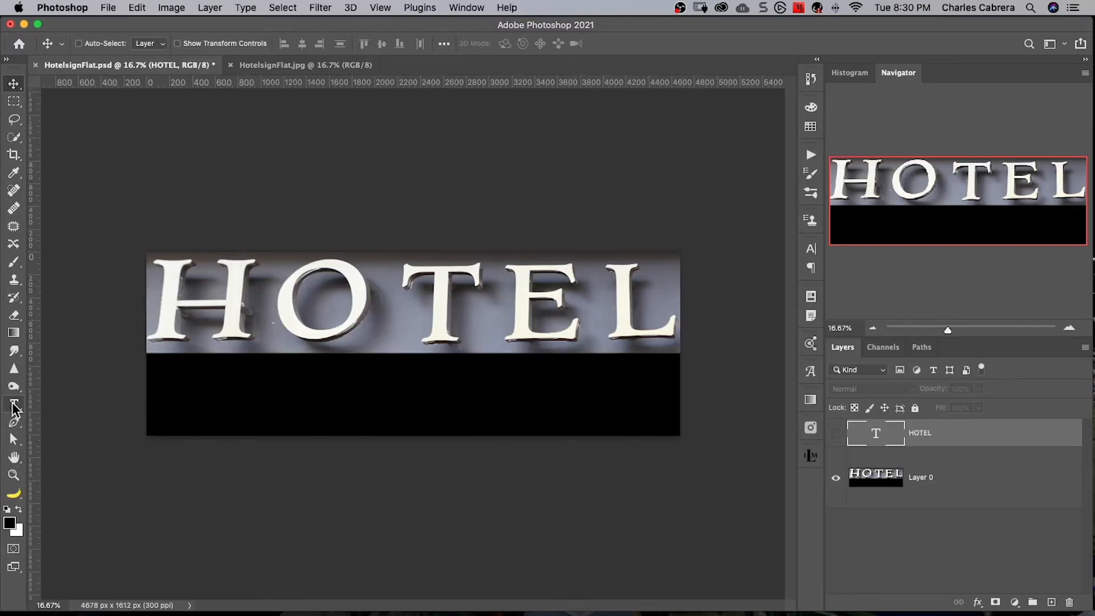
- In HotelsignFlat.psd in Photoshop, add a second HOTEL text layer in Trajan Pro 3 Bold and fit it to the black strip under the sign
{"action": "key", "text": "t"}
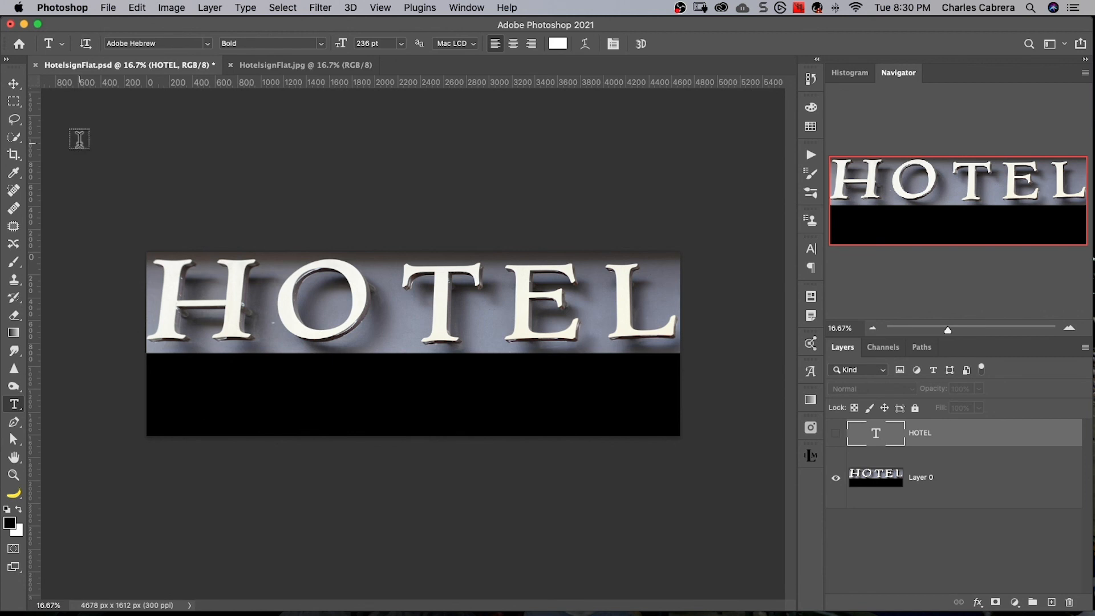
{"action": "left_click", "coordinate": [208, 44]}
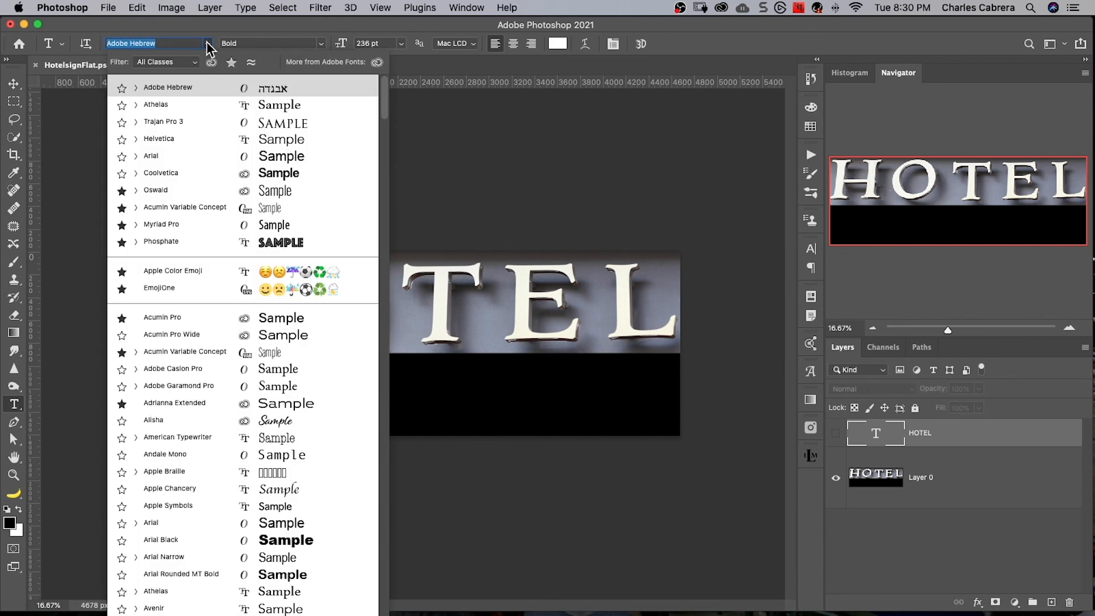
{"action": "left_click", "coordinate": [167, 121]}
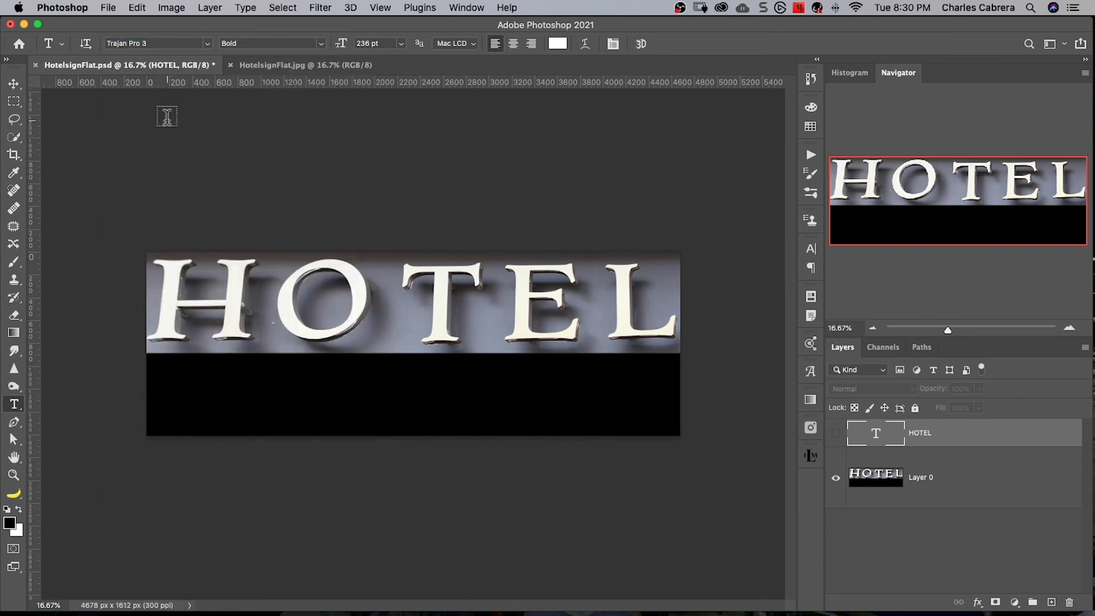
{"action": "left_click", "coordinate": [187, 389]}
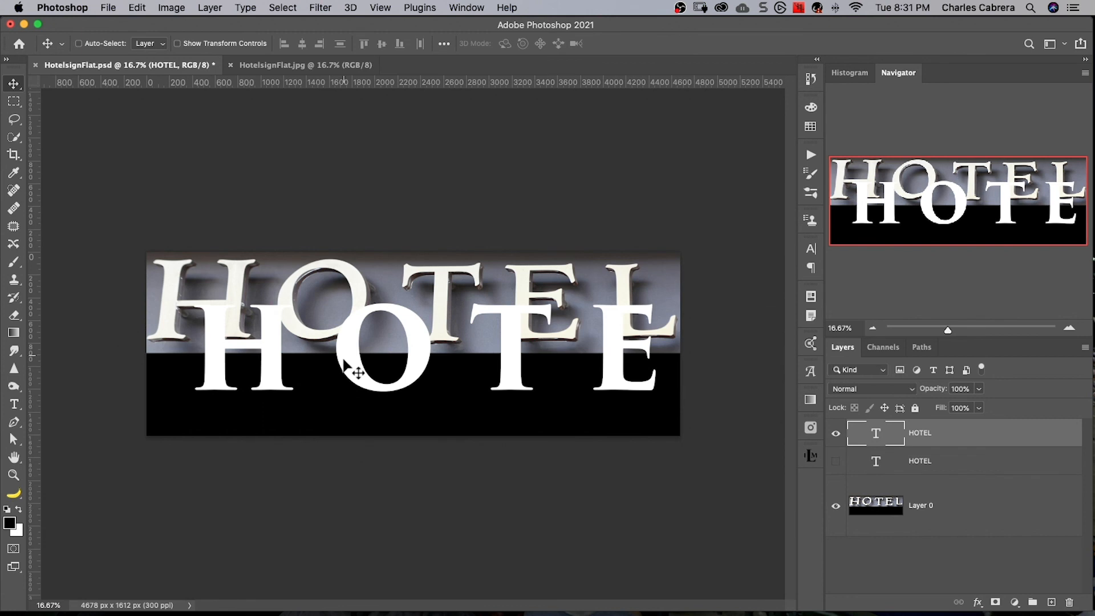
{"action": "left_click_drag", "start_coordinate": [343, 358], "coordinate": [289, 395]}
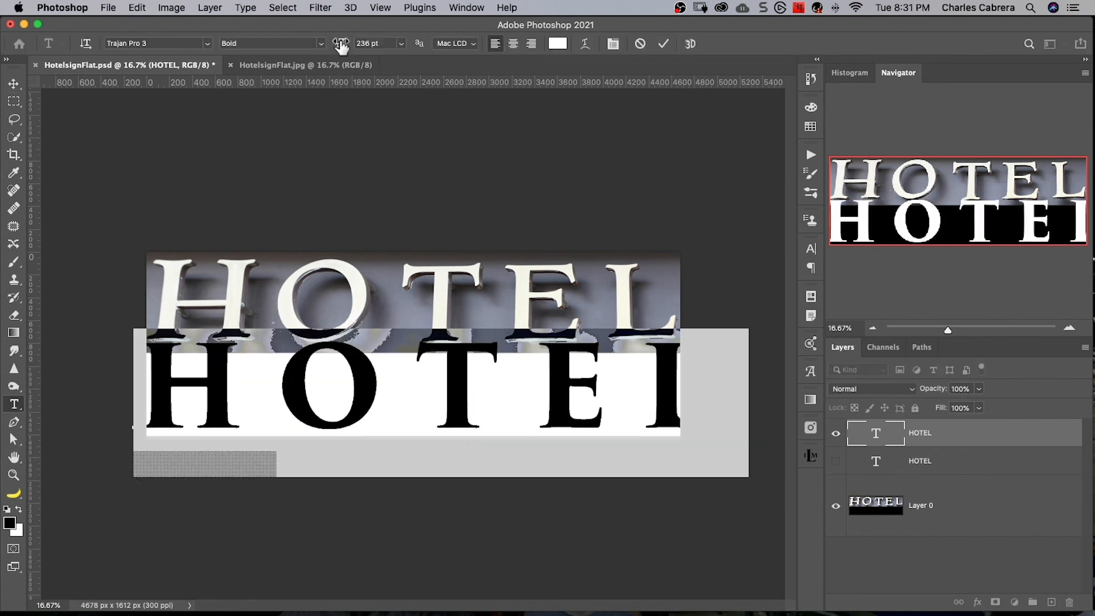
{"action": "left_click_drag", "start_coordinate": [340, 44], "coordinate": [326, 44]}
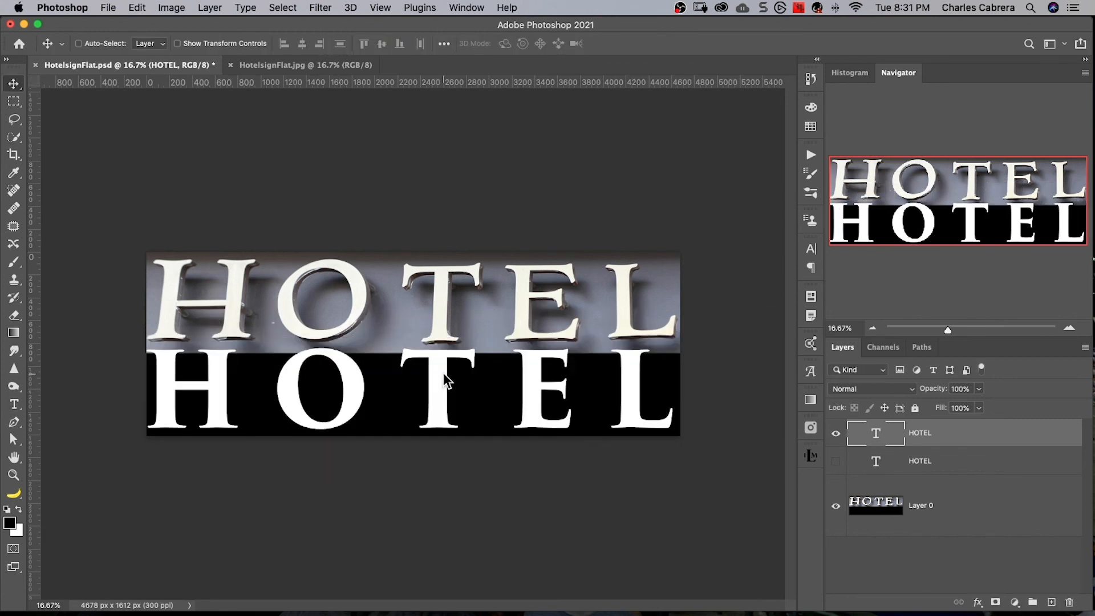